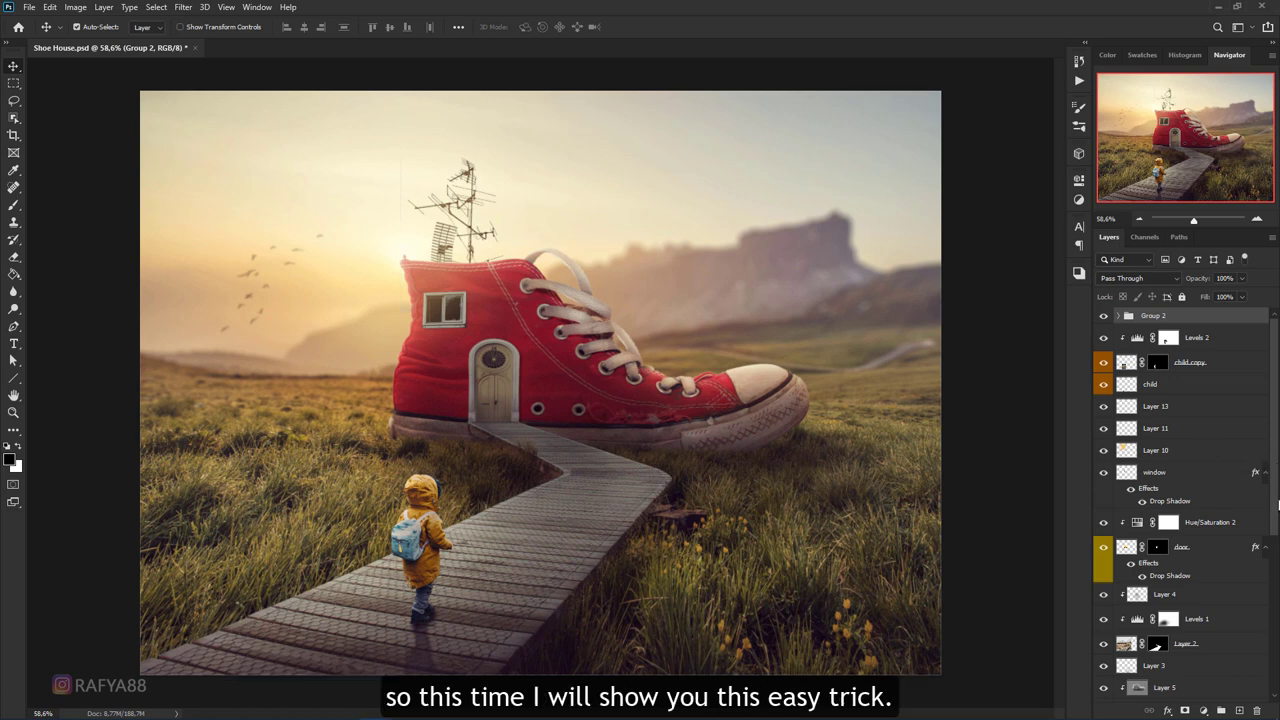
# Zoom out on the composite and stamp all visible layers into a new top layer
pyautogui.moveTo(1277, 505)
pyautogui.mouseDown()
pyautogui.moveTo(1277, 560)
pyautogui.moveTo(1277, 430)
pyautogui.mouseUp()
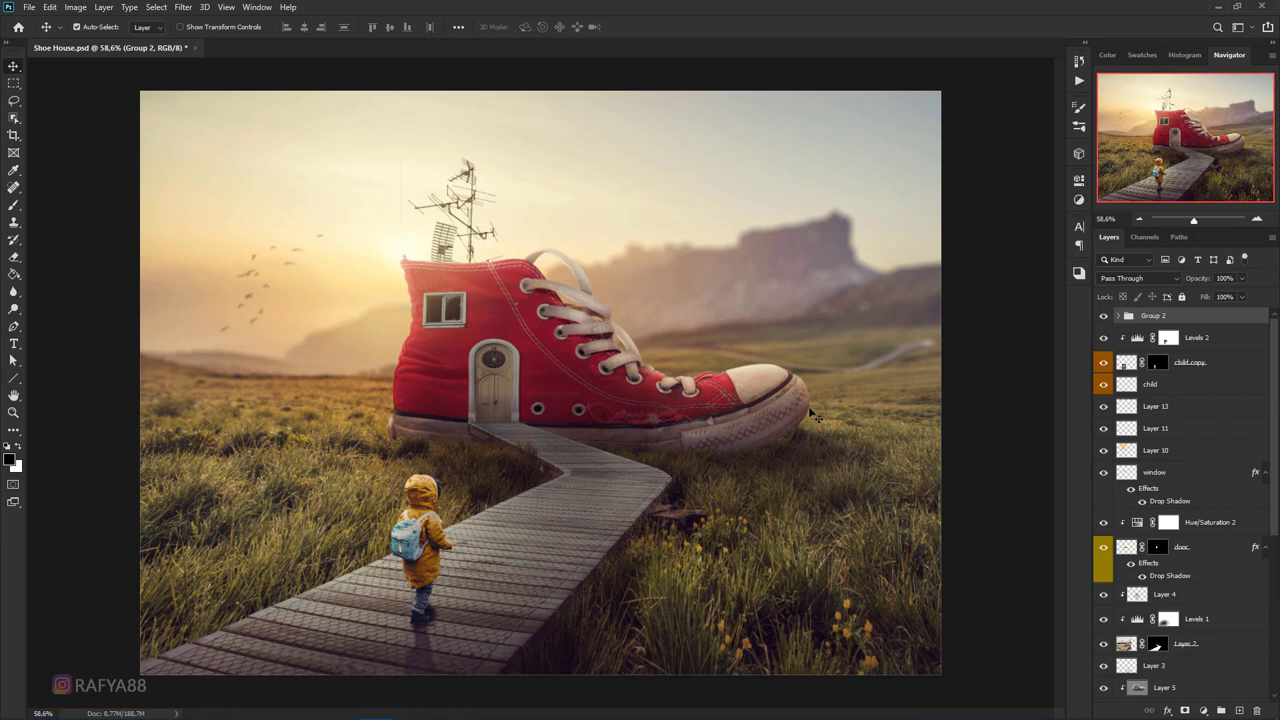
pyautogui.press('z')
pyautogui.moveTo(790, 415)
pyautogui.mouseDown()
pyautogui.moveTo(503, 412)
pyautogui.moveTo(513, 417)
pyautogui.mouseUp()
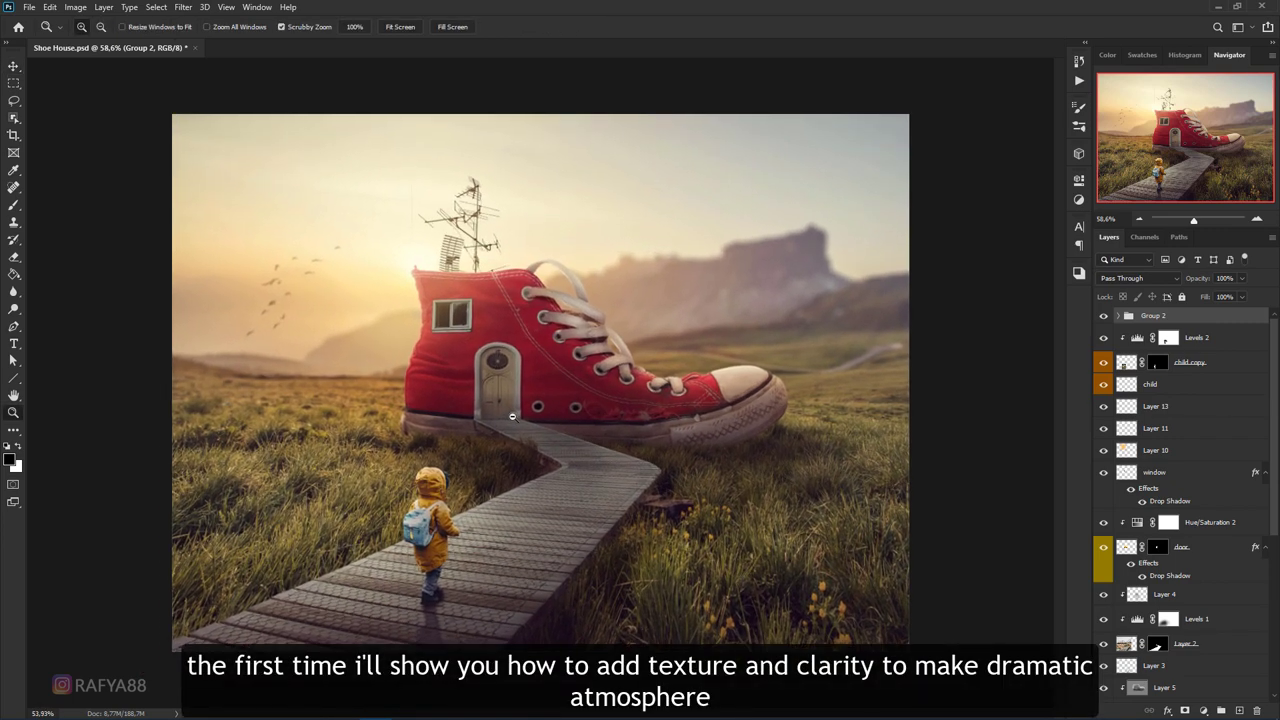
pyautogui.press('v')
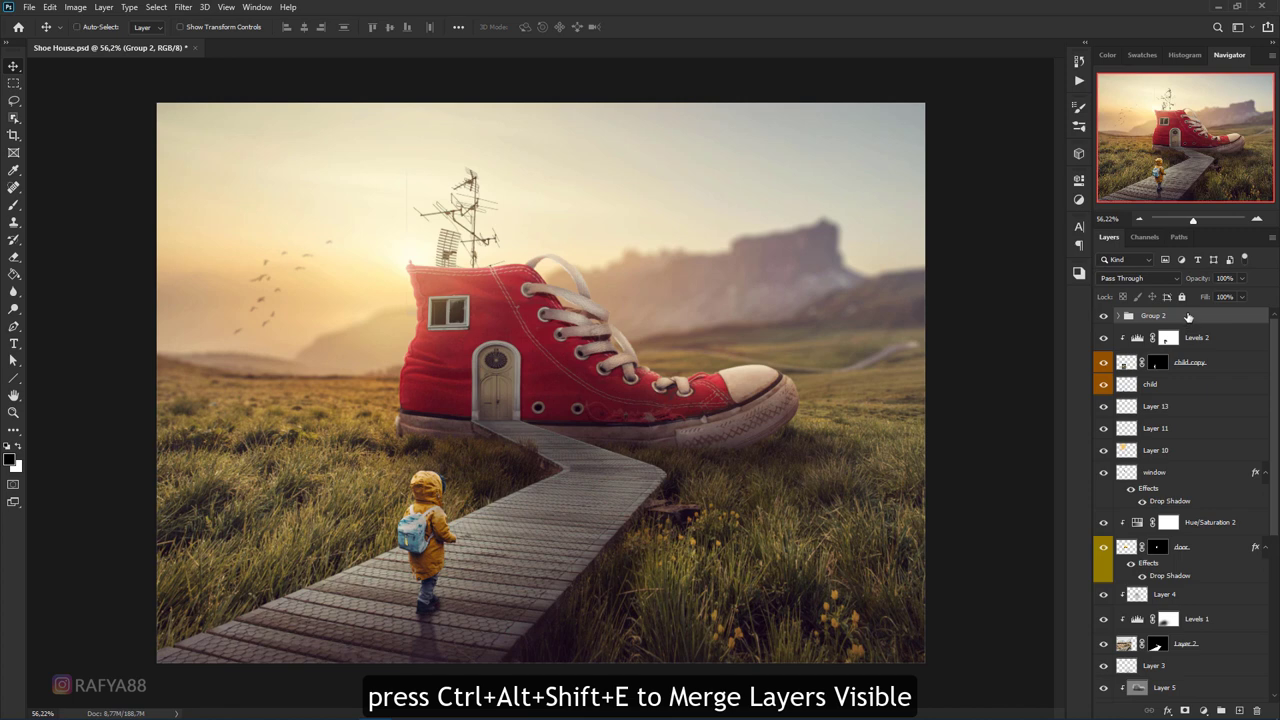
pyautogui.hotkey('ctrl', 'alt', 'shift', 'e')
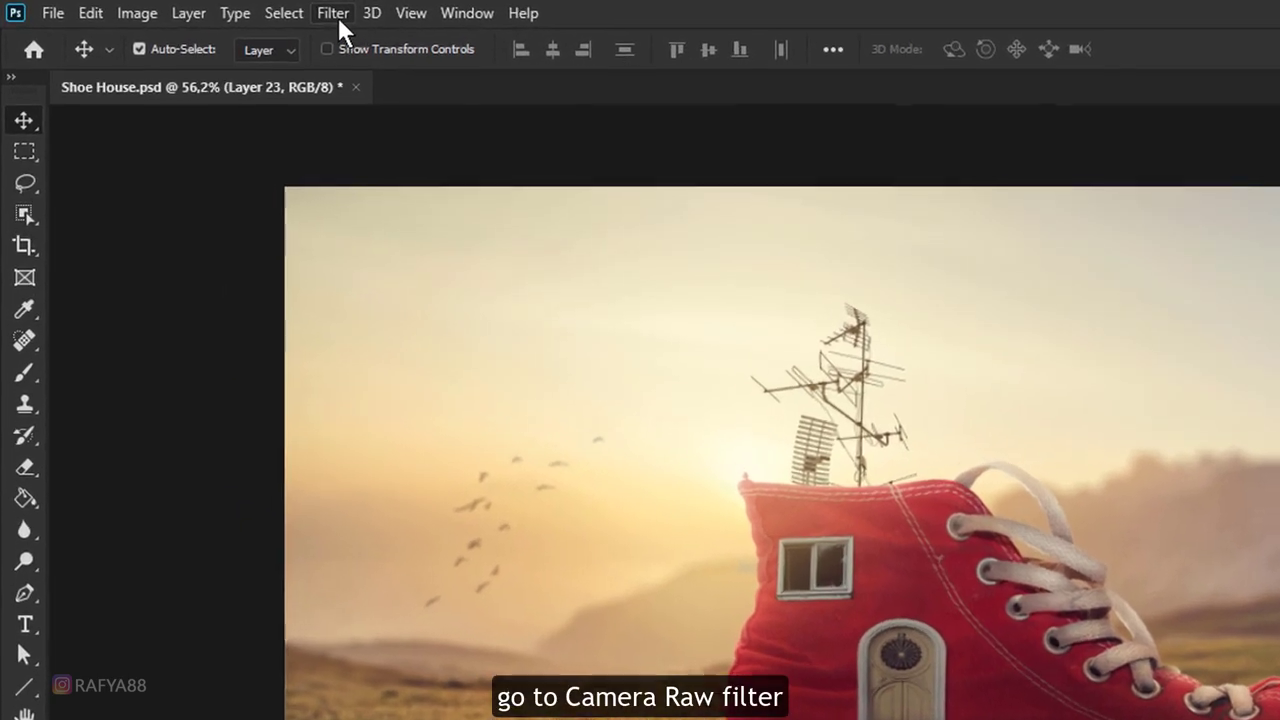
# Grade the merged layer in Camera Raw: Clarity +20, Texture +12, Highlights -31, Shadows +17
pyautogui.click(180, 8)
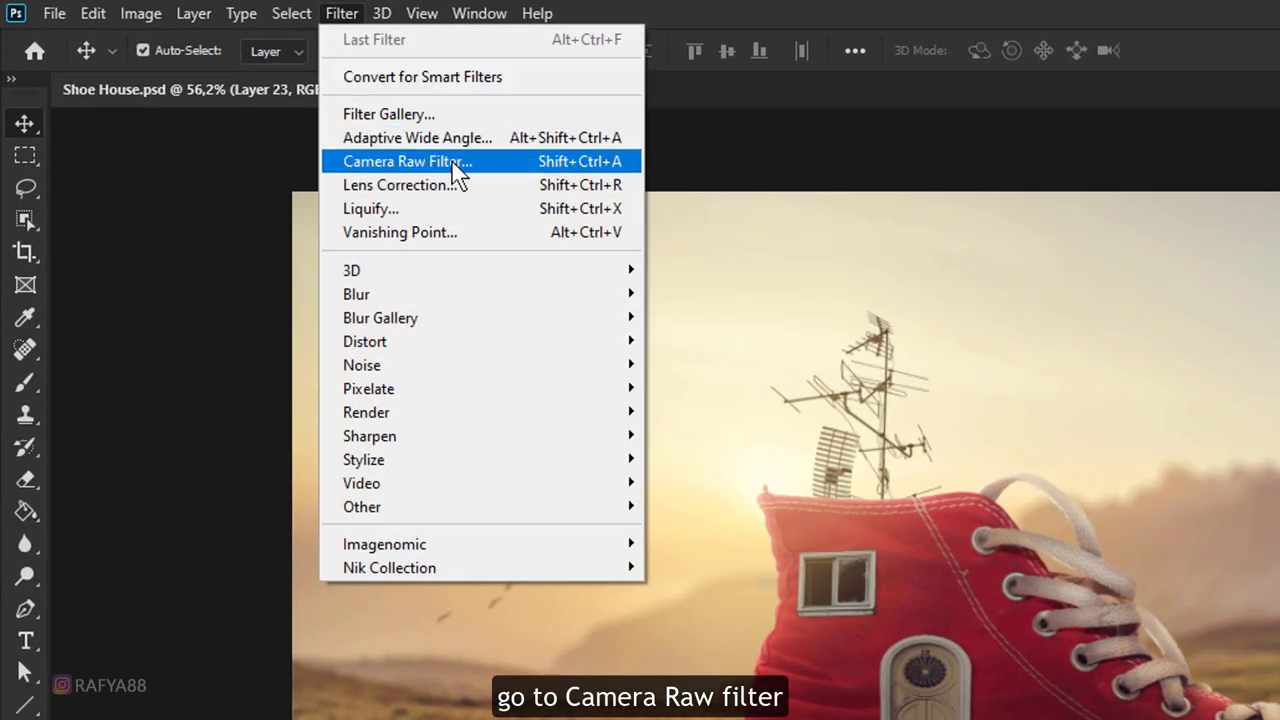
pyautogui.click(523, 168)
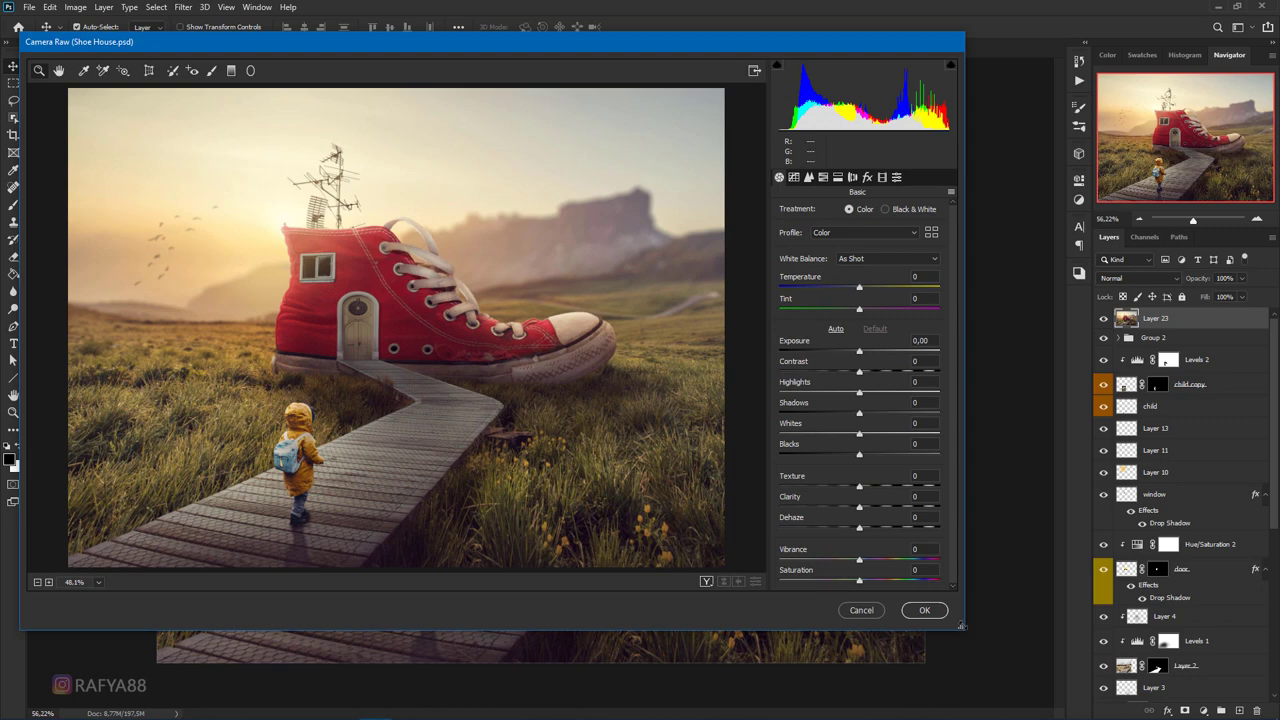
pyautogui.moveTo(960, 624); pyautogui.dragTo(1088, 655)
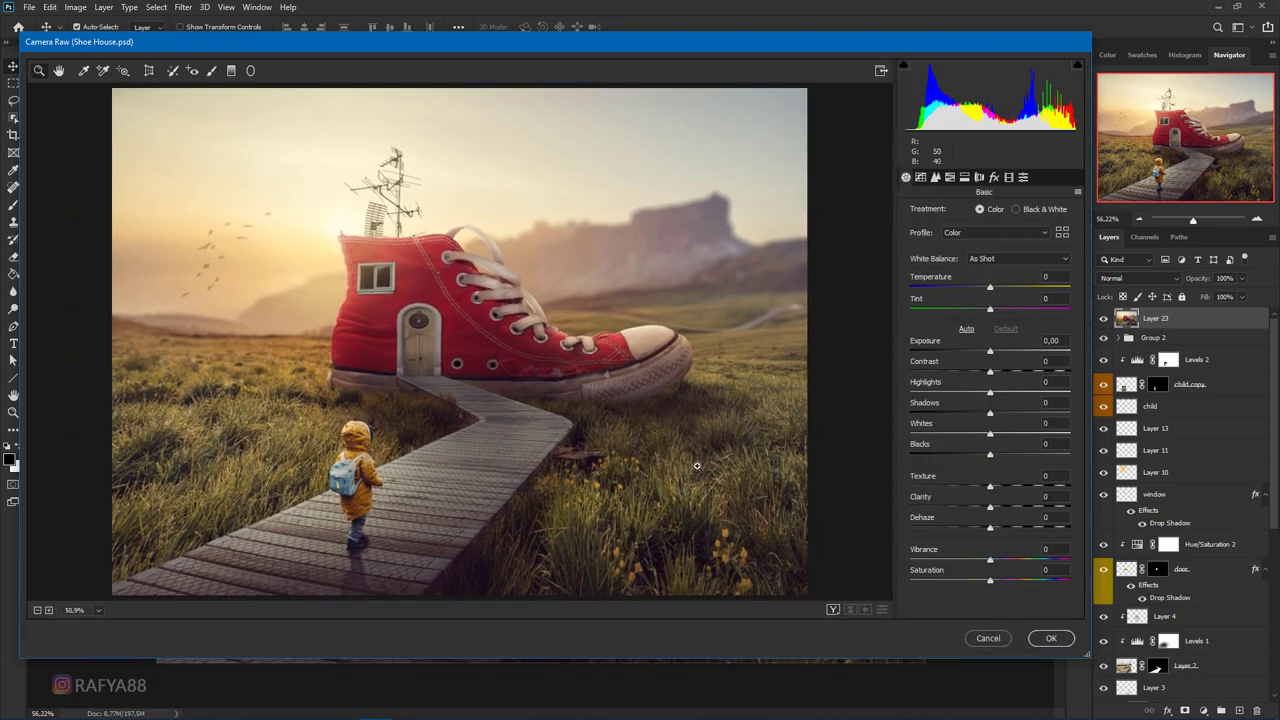
pyautogui.moveTo(989, 508); pyautogui.dragTo(1012, 508)
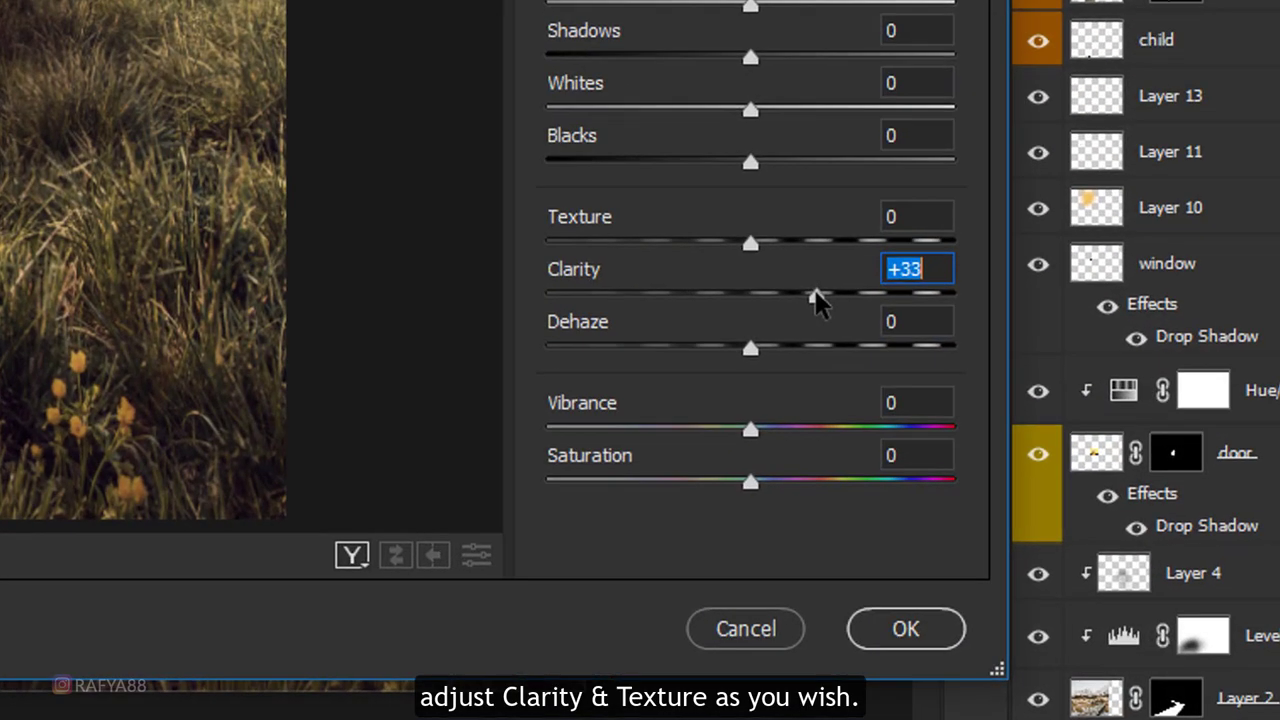
pyautogui.moveTo(811, 297); pyautogui.dragTo(790, 295)
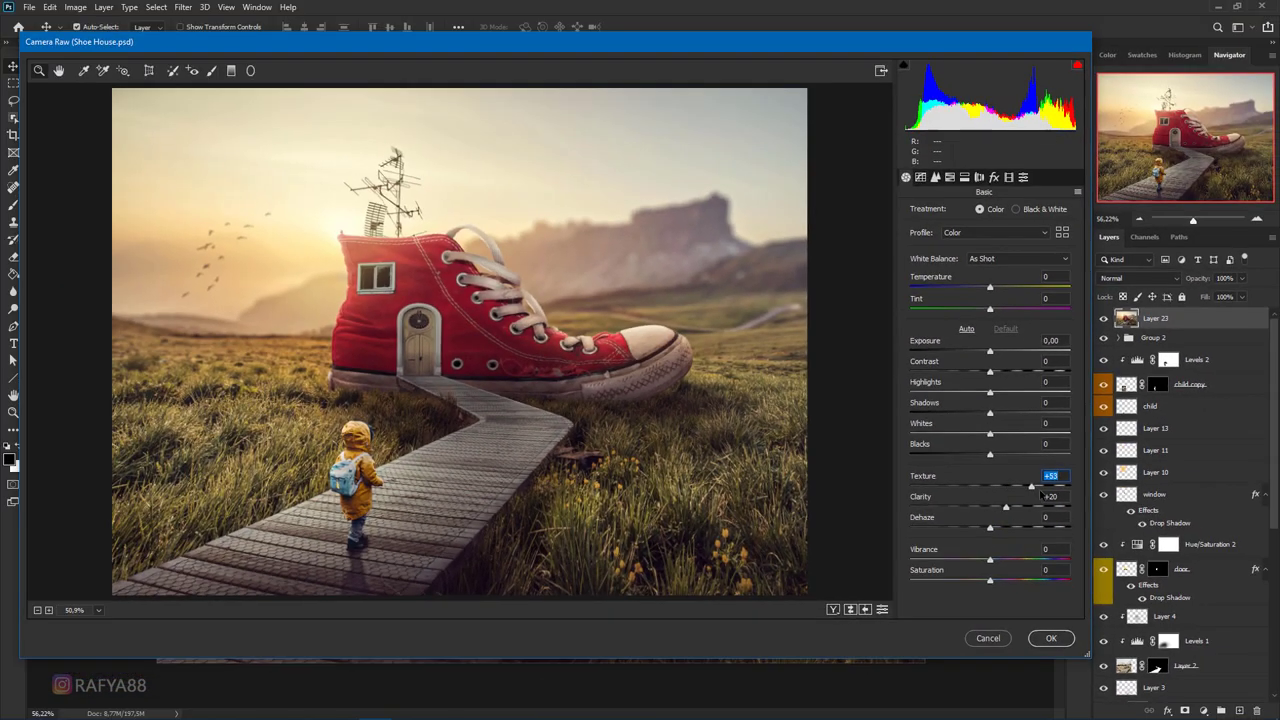
pyautogui.moveTo(992, 484)
pyautogui.mouseDown()
pyautogui.moveTo(1088, 497)
pyautogui.moveTo(922, 498)
pyautogui.mouseUp()
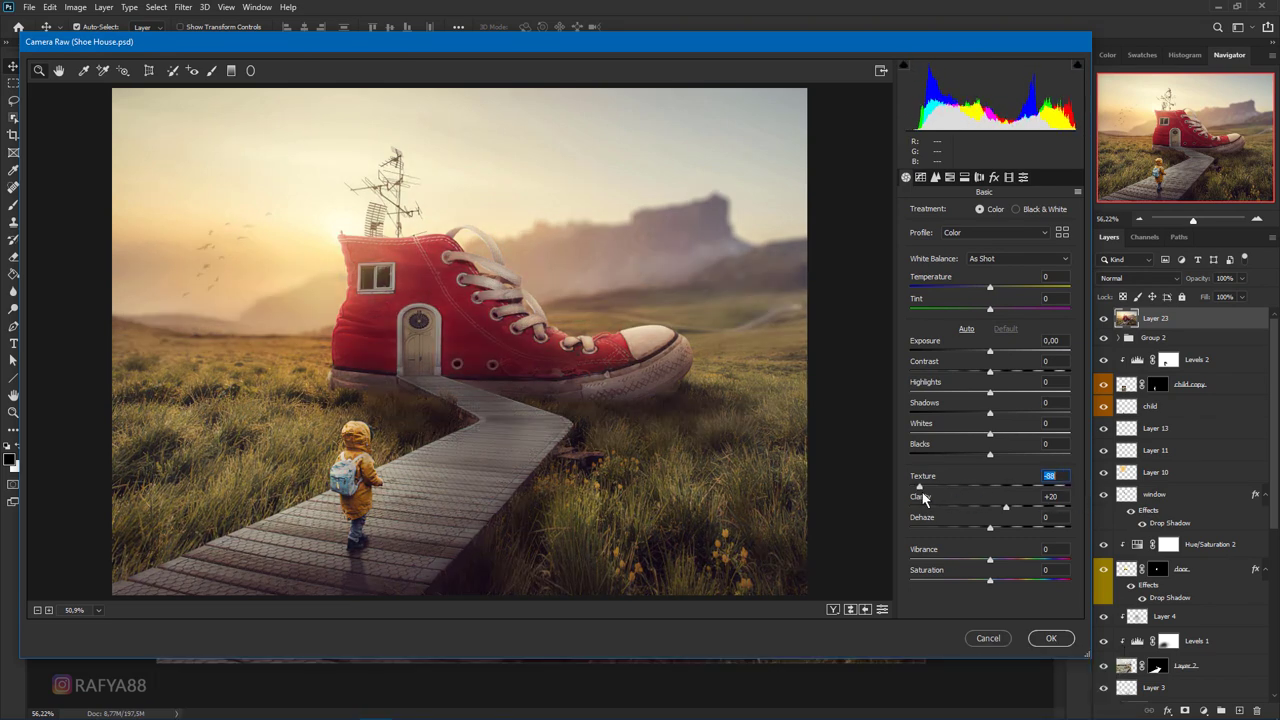
pyautogui.moveTo(922, 497)
pyautogui.mouseDown()
pyautogui.moveTo(1045, 503)
pyautogui.moveTo(950, 500)
pyautogui.moveTo(1003, 501)
pyautogui.mouseUp()
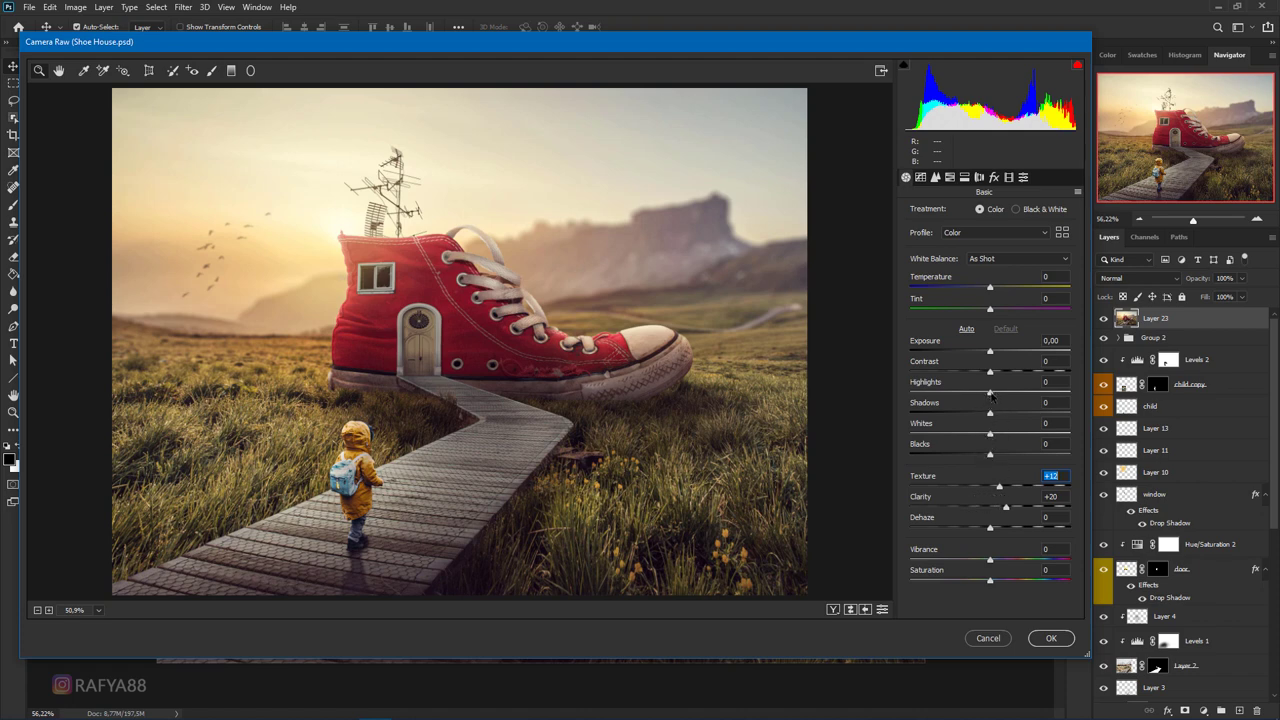
pyautogui.moveTo(988, 394)
pyautogui.mouseDown()
pyautogui.moveTo(957, 397)
pyautogui.moveTo(977, 419)
pyautogui.moveTo(1004, 421)
pyautogui.mouseUp()
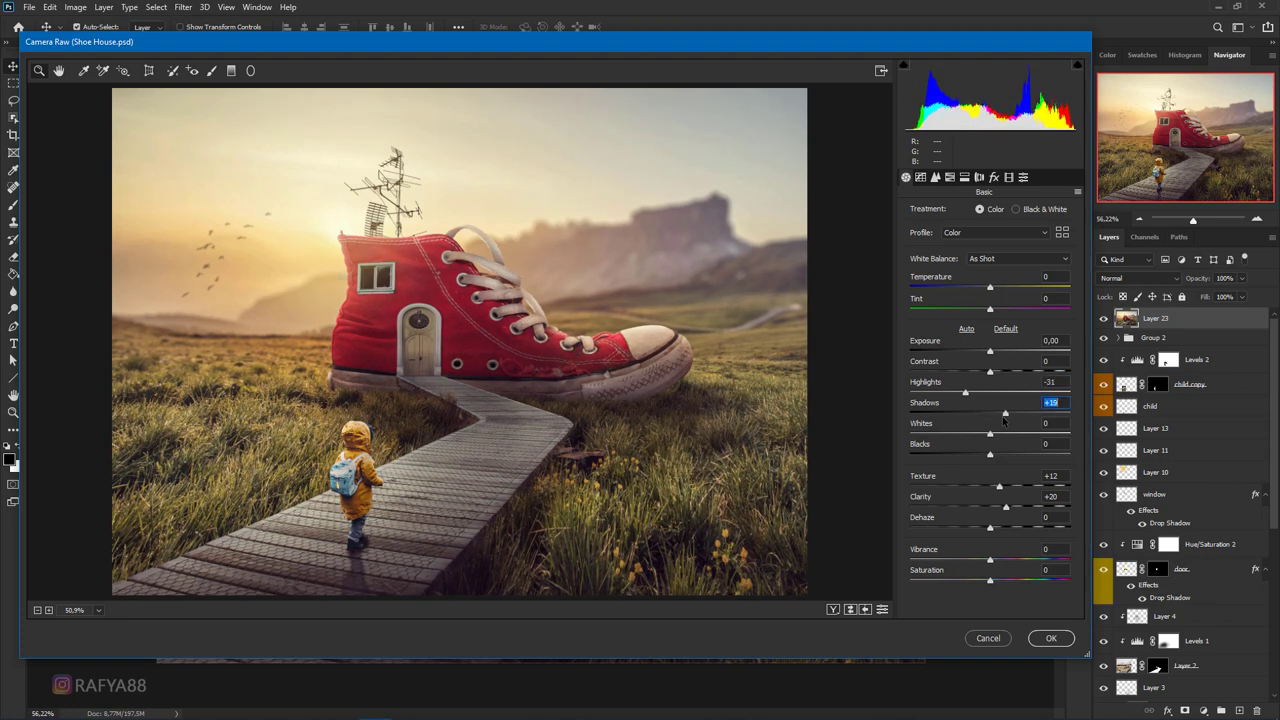
pyautogui.moveTo(1003, 421); pyautogui.dragTo(1001, 421)
pyautogui.click(1045, 638)
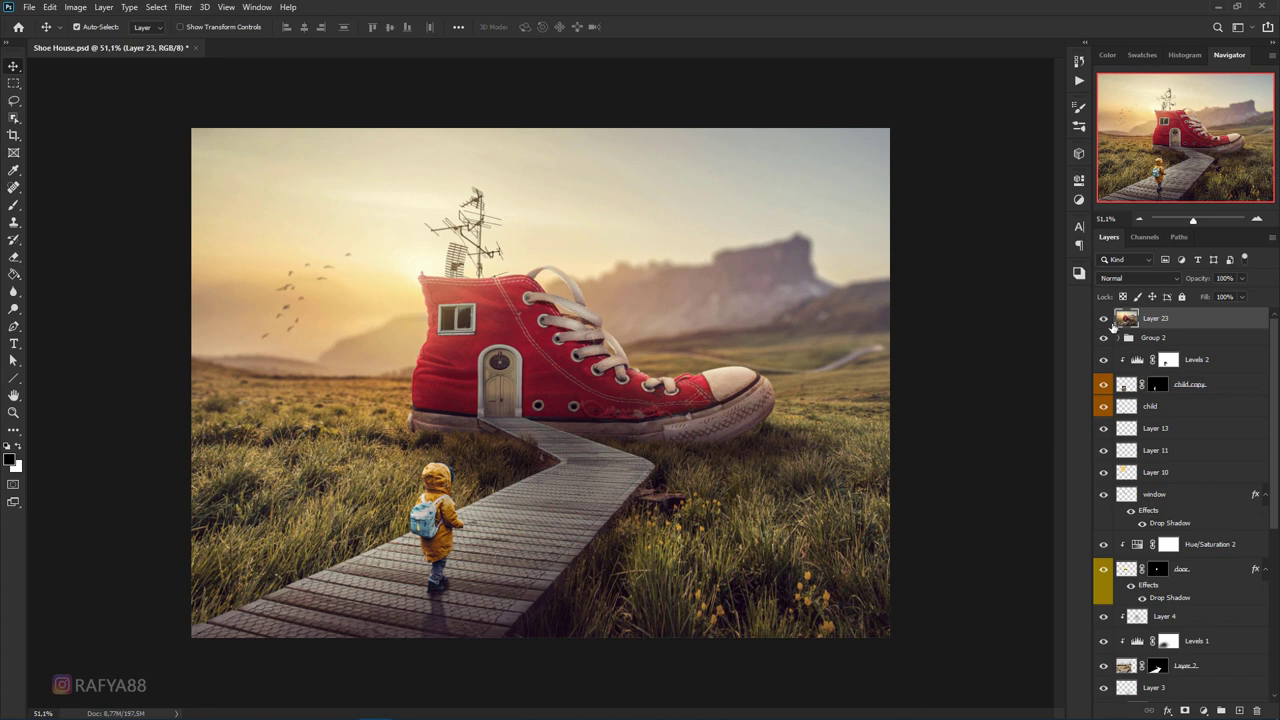
# Compare Layer 23 with the original, then mask its grade out of the grass in black
pyautogui.click(1103, 319)
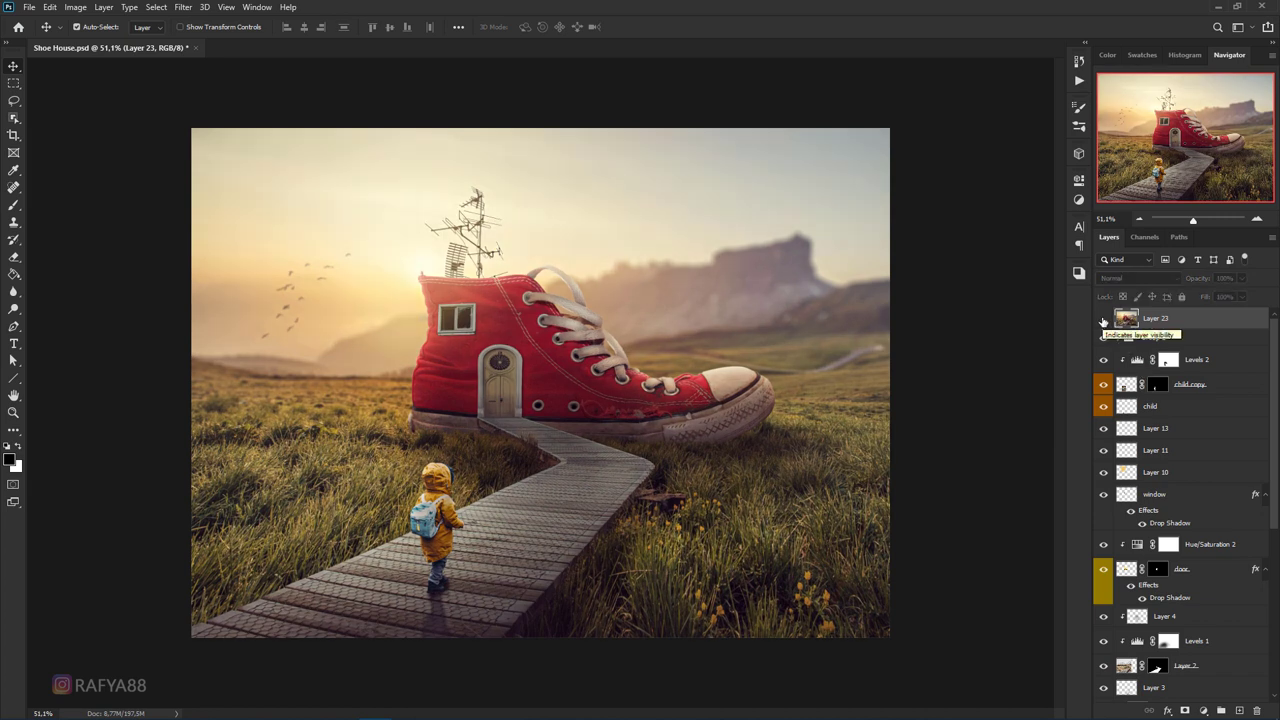
pyautogui.click(1103, 319)
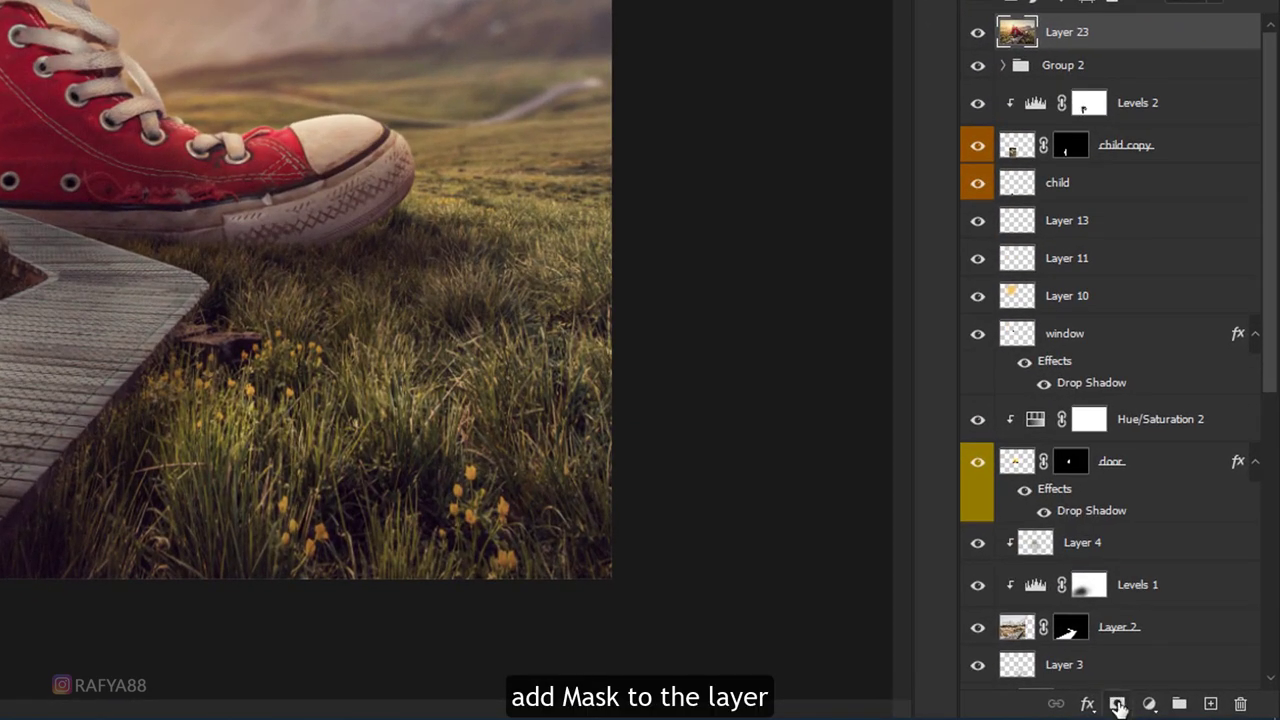
pyautogui.click(1118, 704)
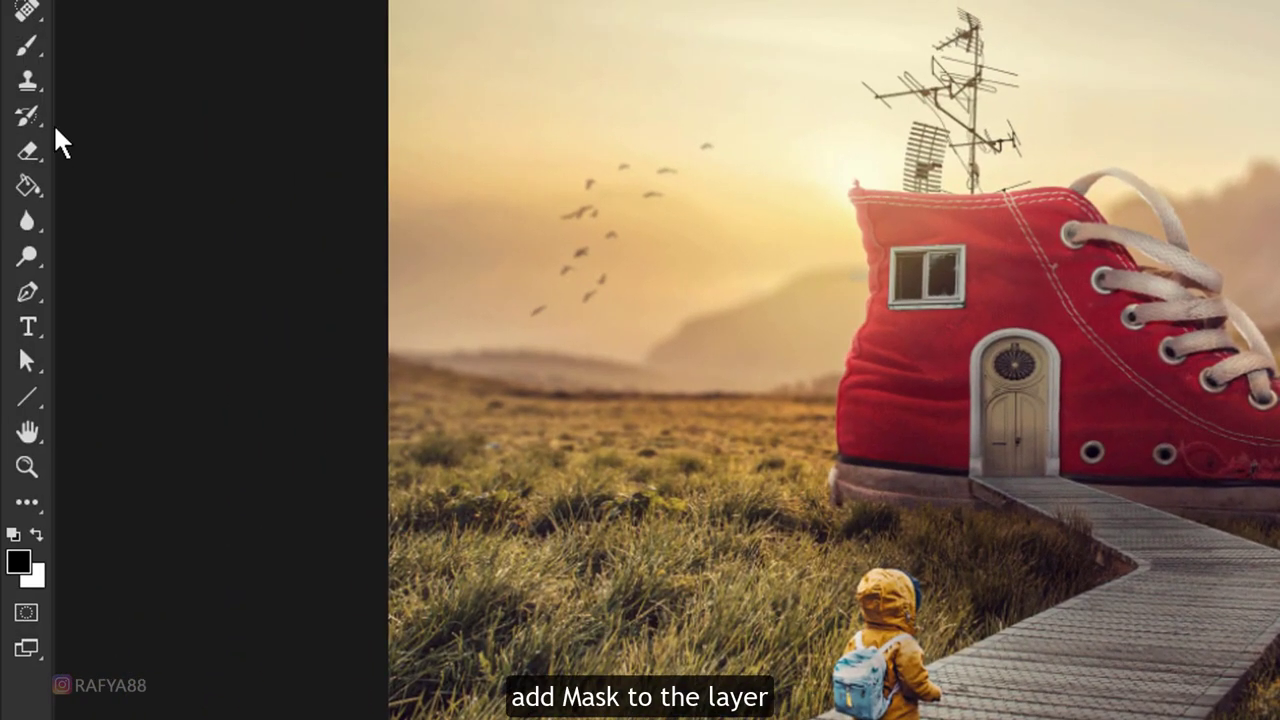
pyautogui.click(27, 45)
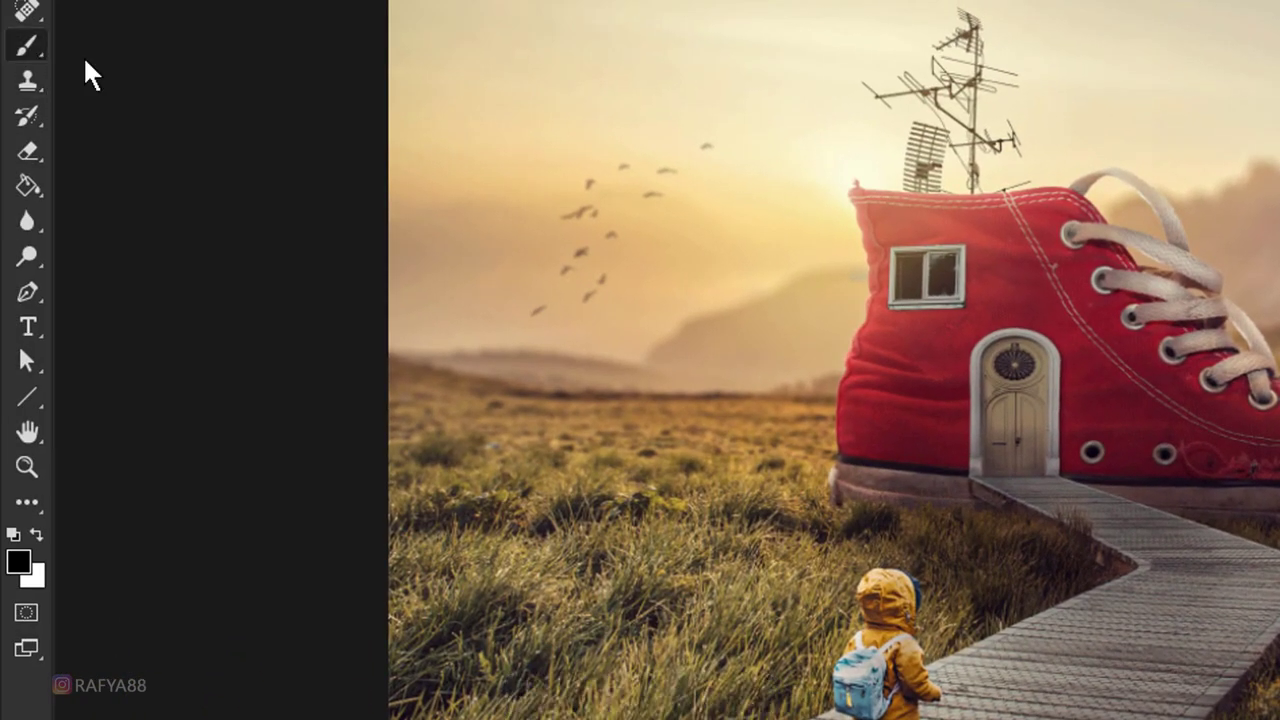
pyautogui.click(38, 535)
pyautogui.click(38, 535)
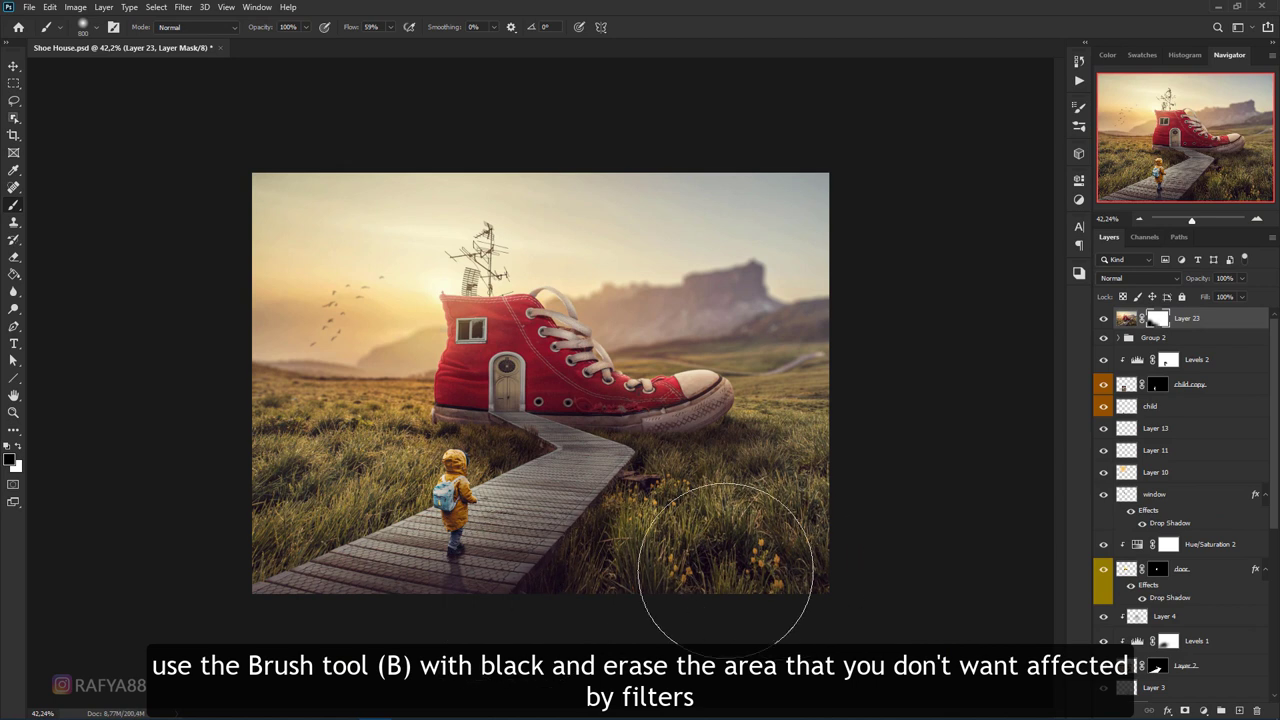
pyautogui.moveTo(723, 563)
pyautogui.mouseDown()
pyautogui.moveTo(771, 500)
pyautogui.moveTo(643, 586)
pyautogui.mouseUp()
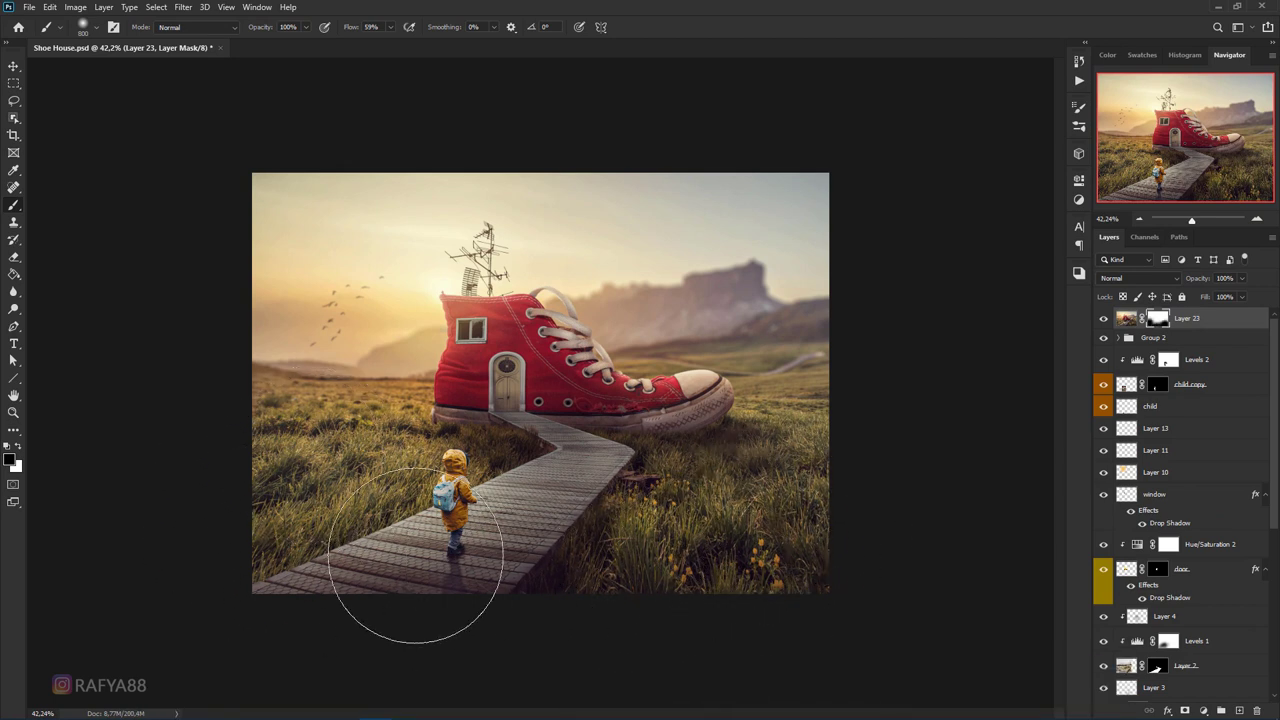
pyautogui.moveTo(790, 480); pyautogui.dragTo(638, 566)
# Toggle Layer 23 to compare grass and sky, then target its image instead of the mask
pyautogui.scroll(1, 540, 383)
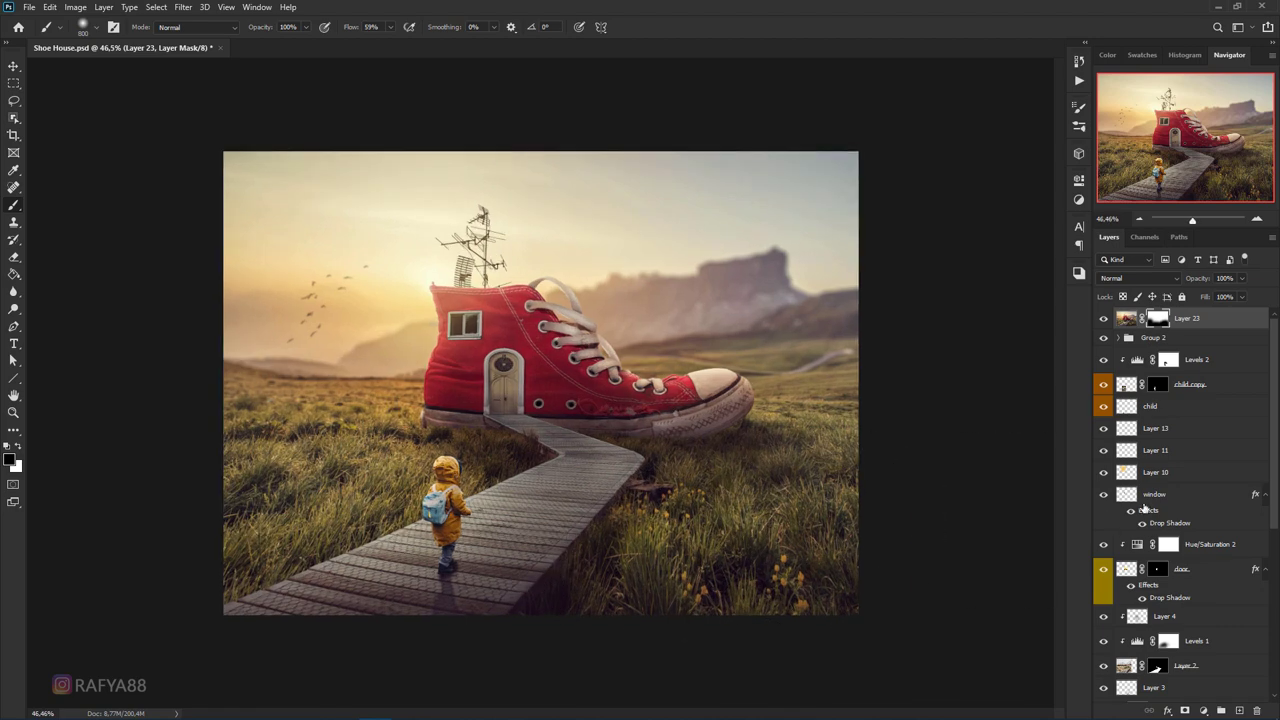
pyautogui.scroll(2, 700, 386)
pyautogui.scroll(1, 700, 386)
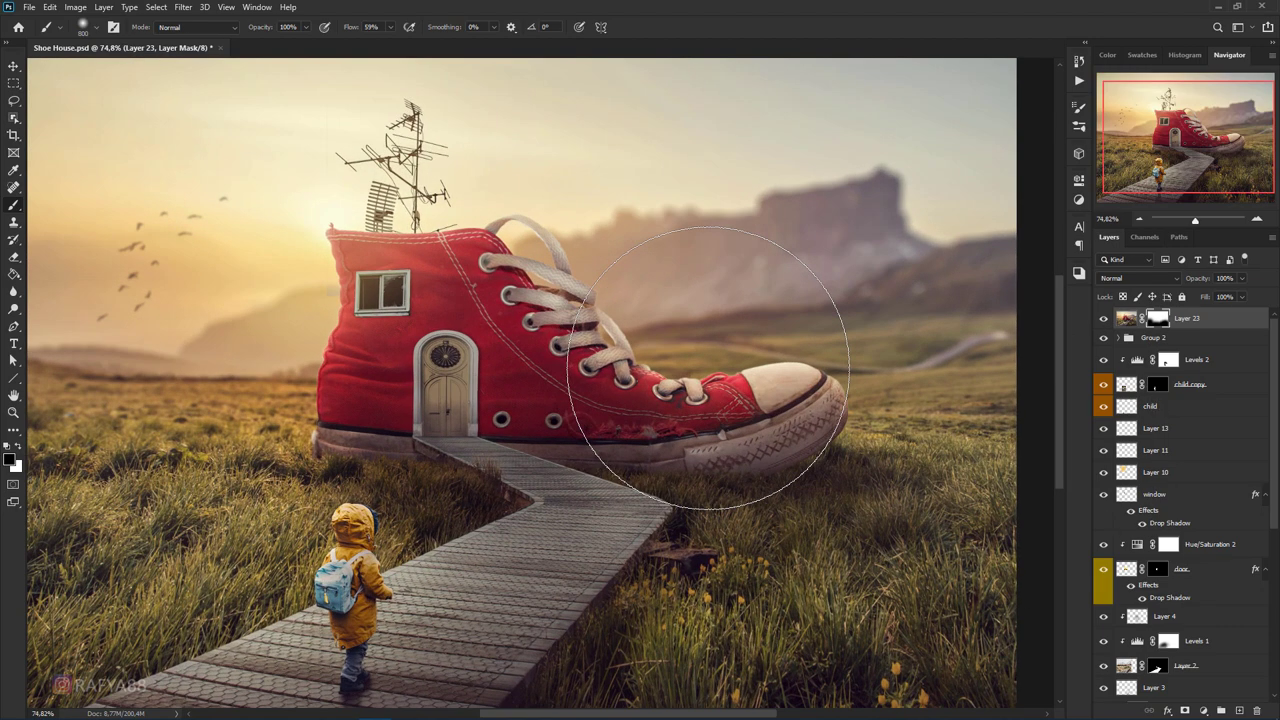
pyautogui.click(1103, 318)
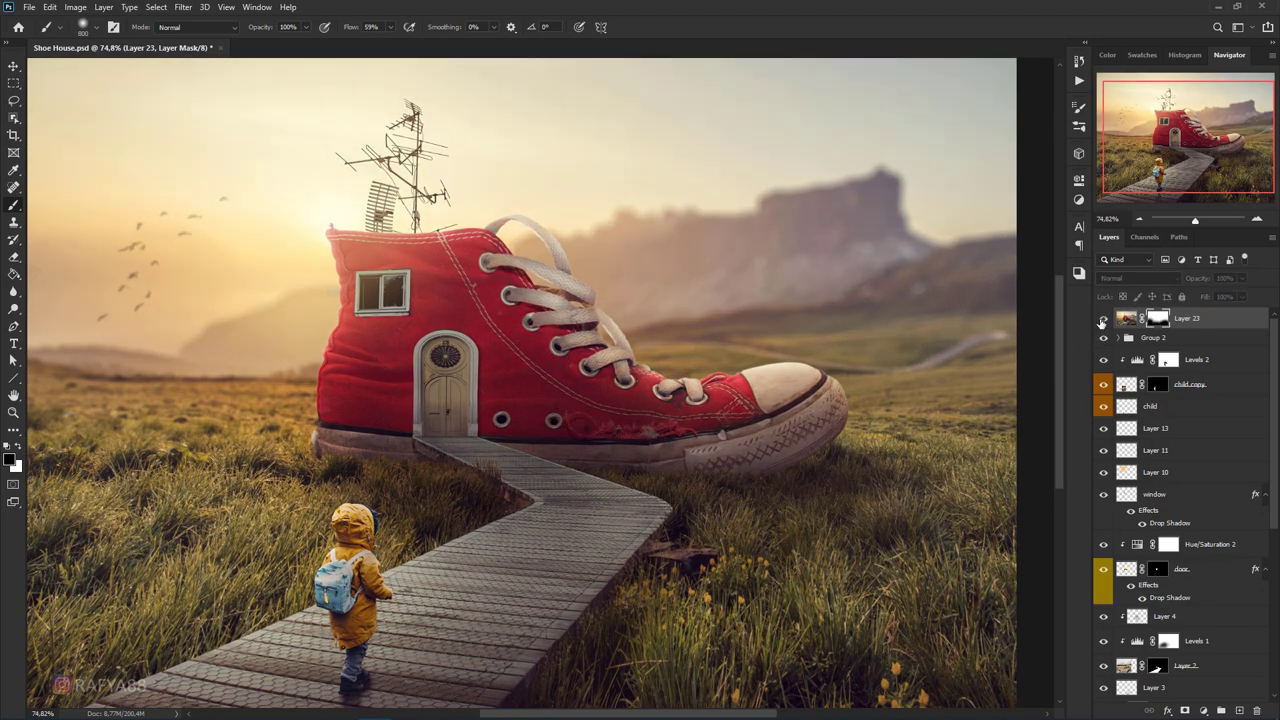
pyautogui.click(1103, 318)
pyautogui.scroll(-1, 729, 314)
pyautogui.scroll(-1, 830, 314)
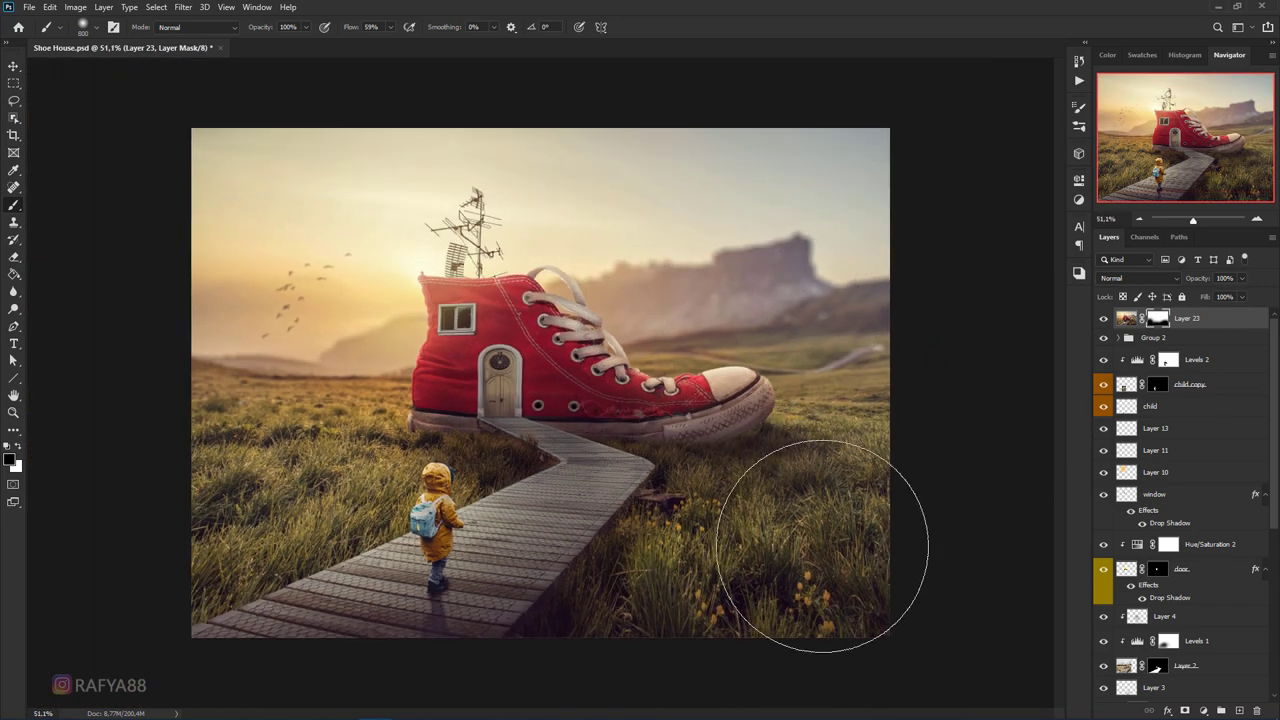
pyautogui.click(1103, 318)
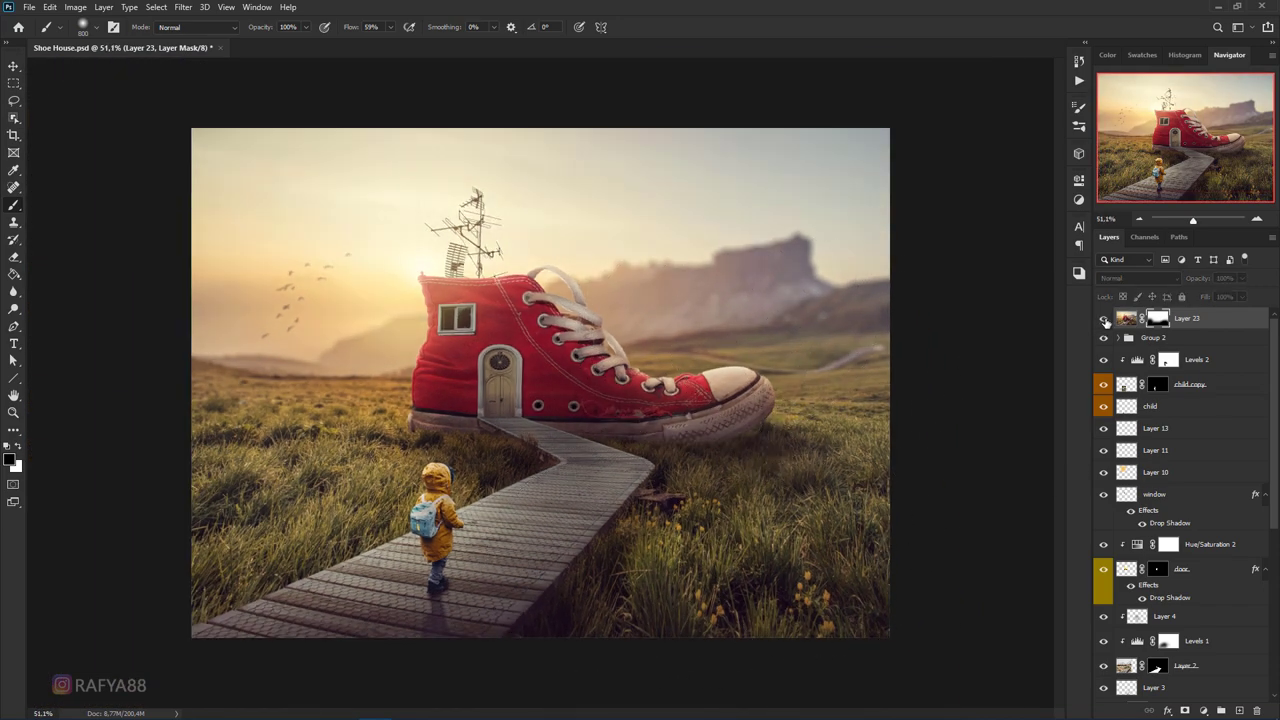
pyautogui.click(1103, 318)
pyautogui.scroll(-1, 586, 286)
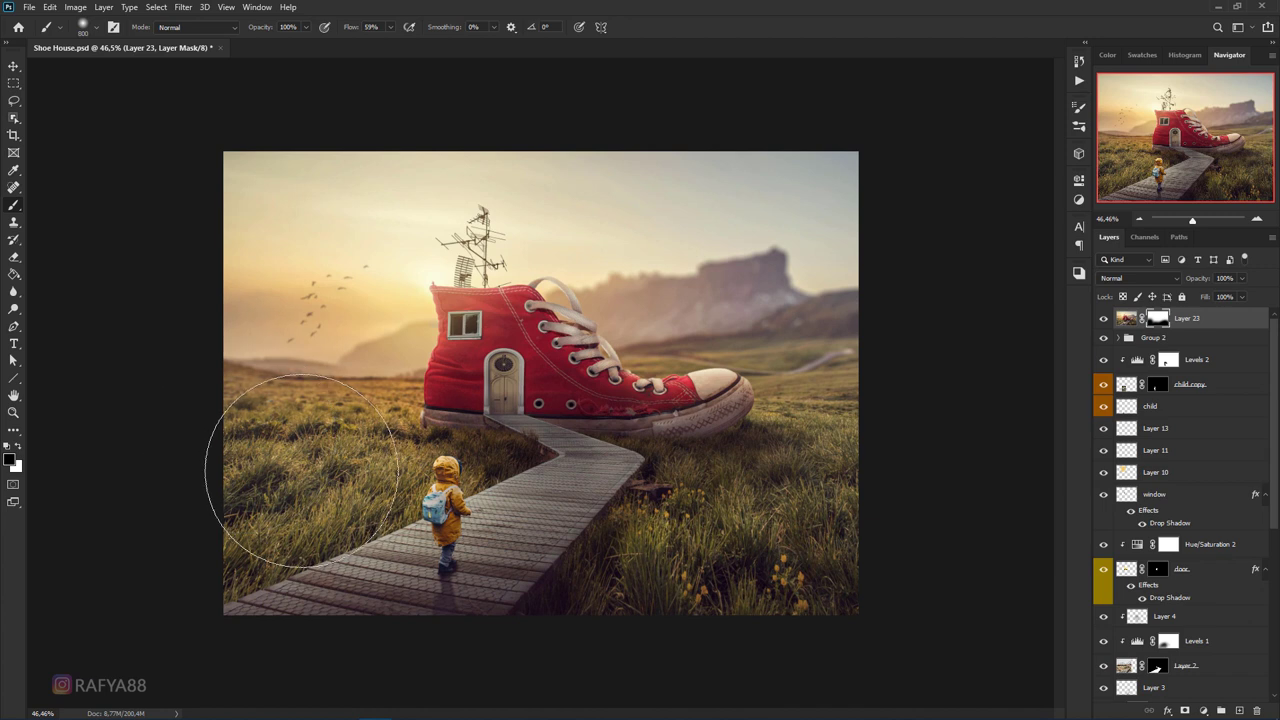
pyautogui.scroll(-1, 651, 429)
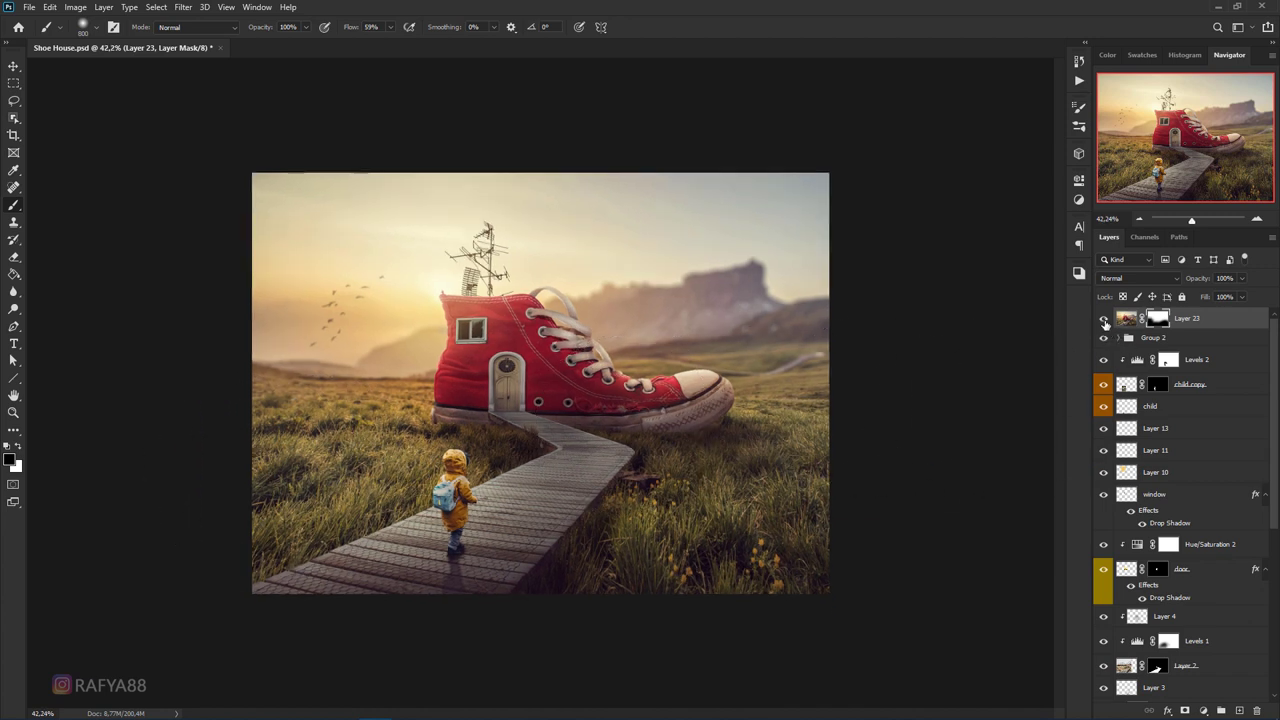
pyautogui.click(1103, 318)
pyautogui.click(1103, 318)
pyautogui.scroll(1, 533, 384)
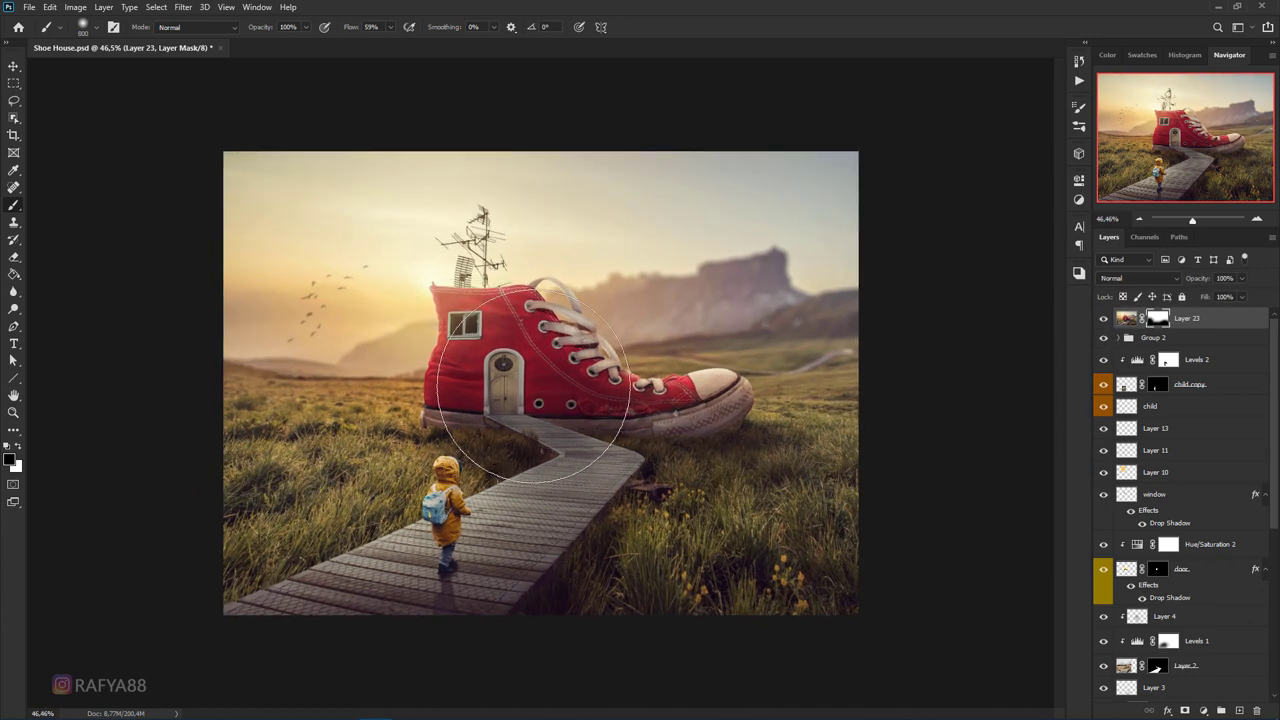
pyautogui.click(1215, 326)
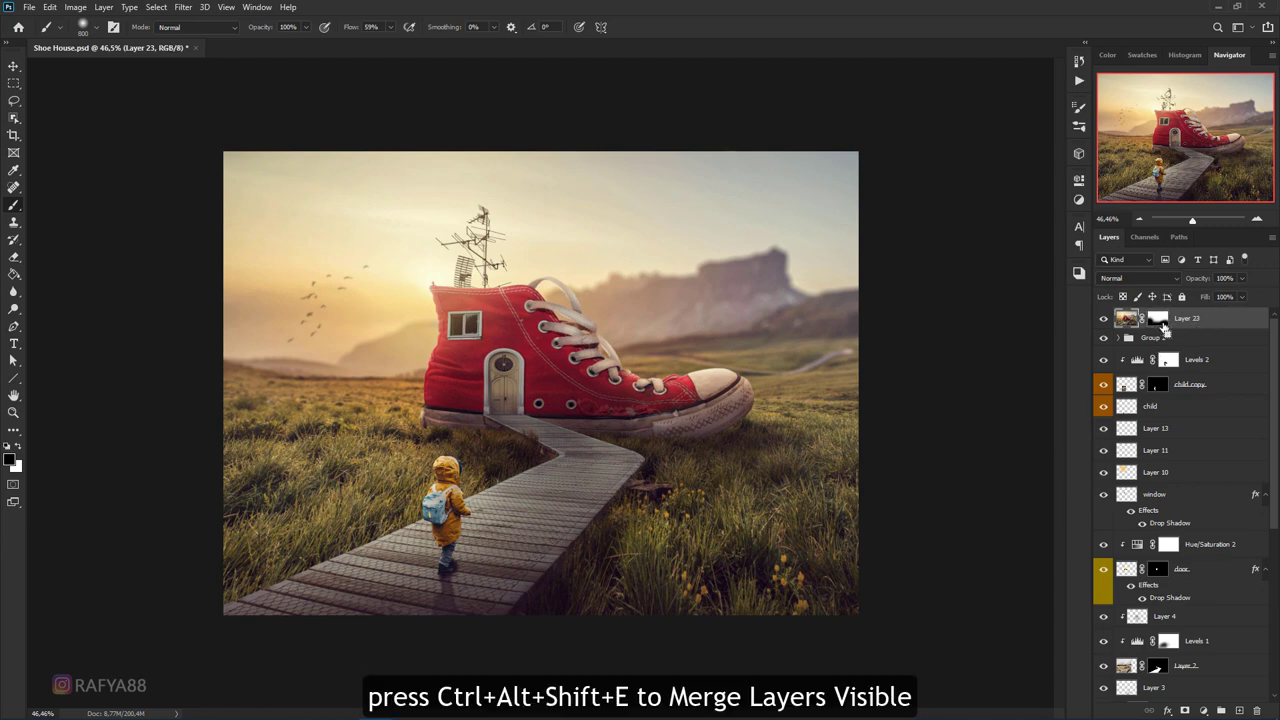
# Stamp visible layers into Layer 24 and set its blend mode to Linear Light
pyautogui.hotkey('ctrl', 'alt', 'shift', 'e')
pyautogui.scroll(3, 480, 385)
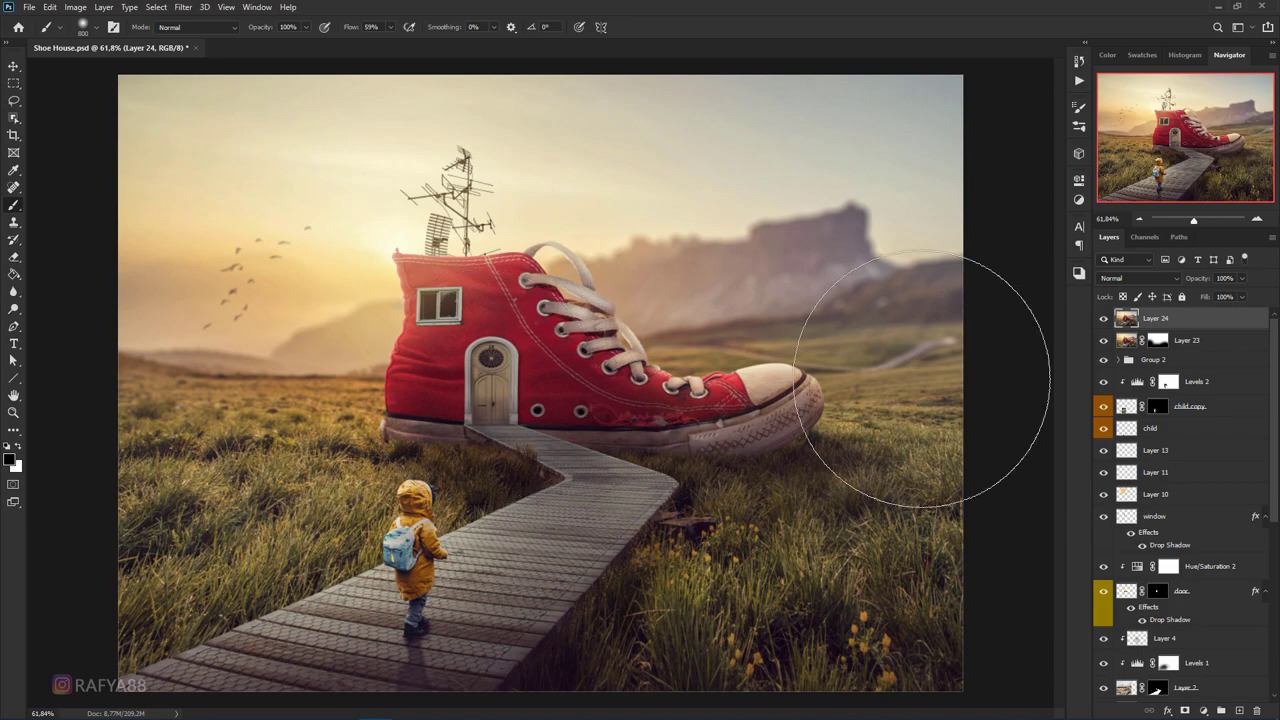
pyautogui.scroll(2, 490, 405)
pyautogui.scroll(1, 490, 400)
pyautogui.scroll(1, 500, 365)
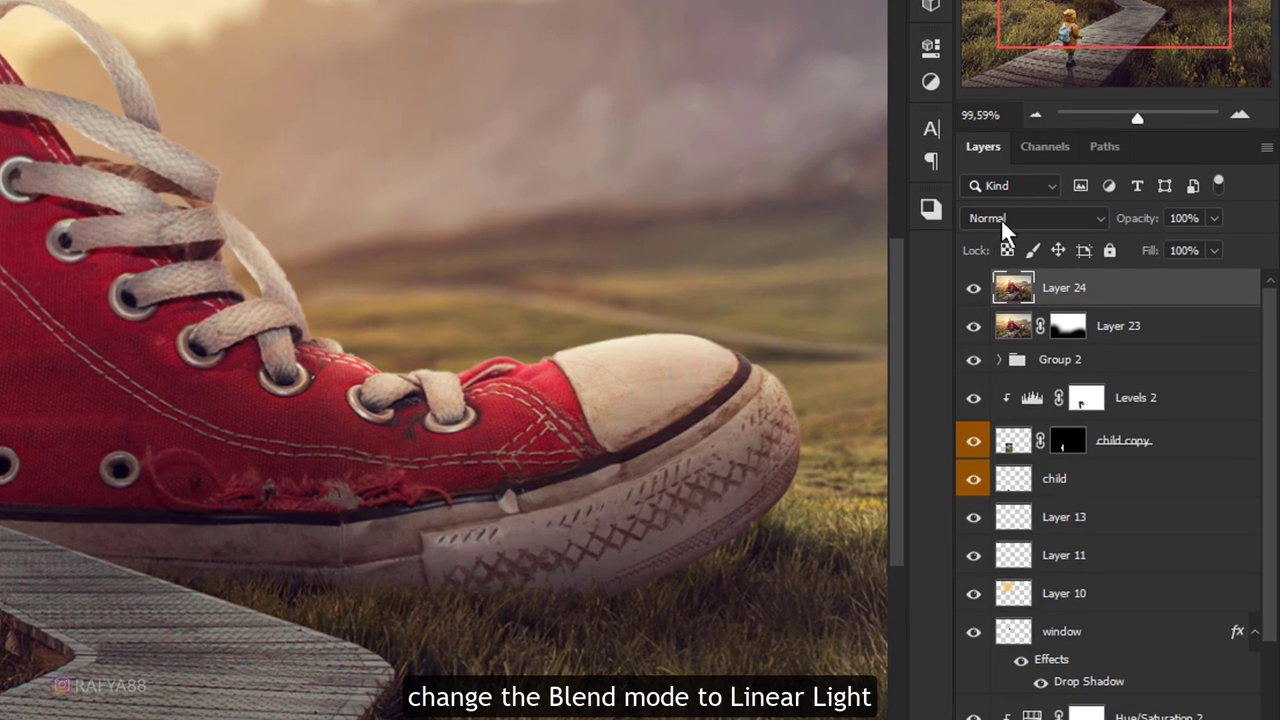
pyautogui.click(1001, 218)
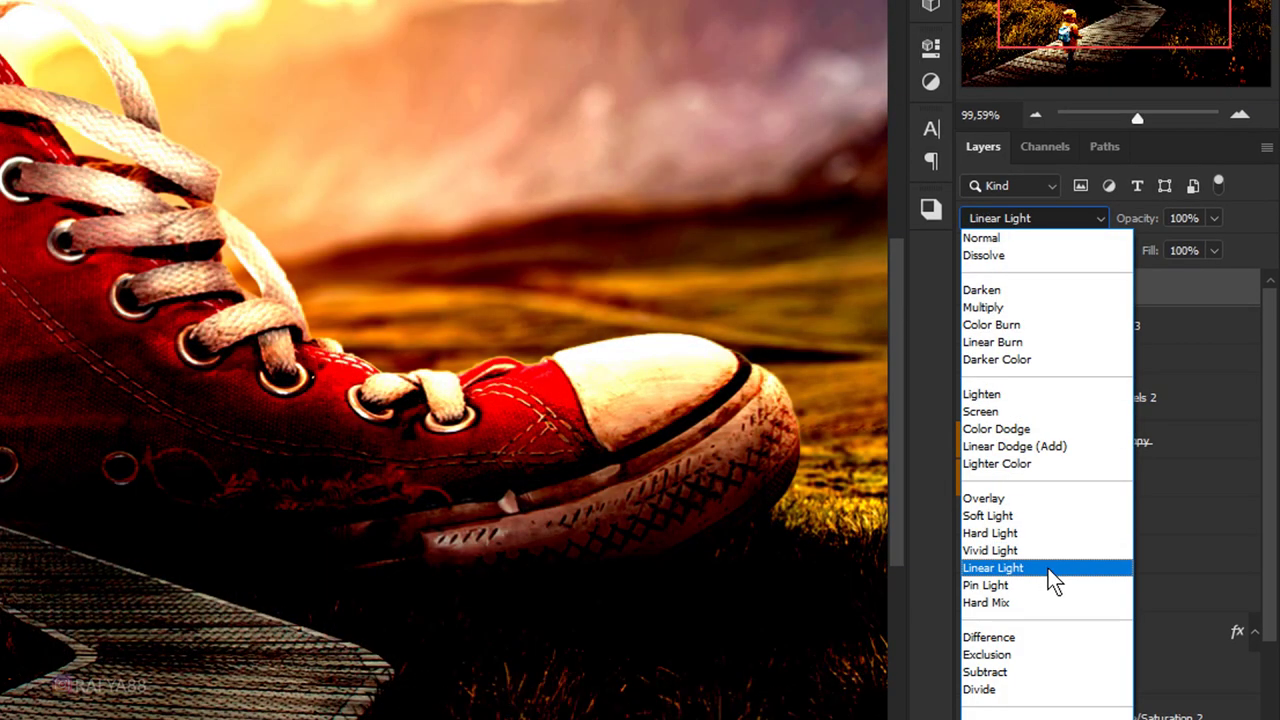
pyautogui.click(1048, 568)
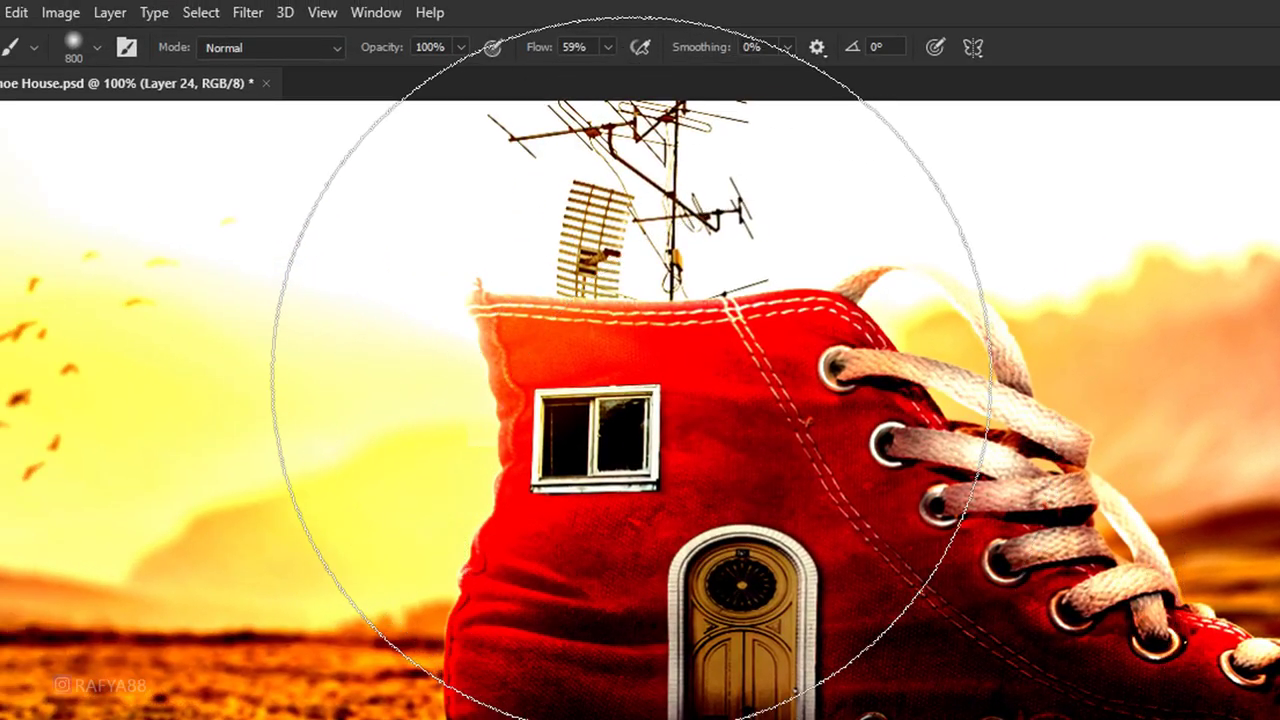
pyautogui.click(247, 13)
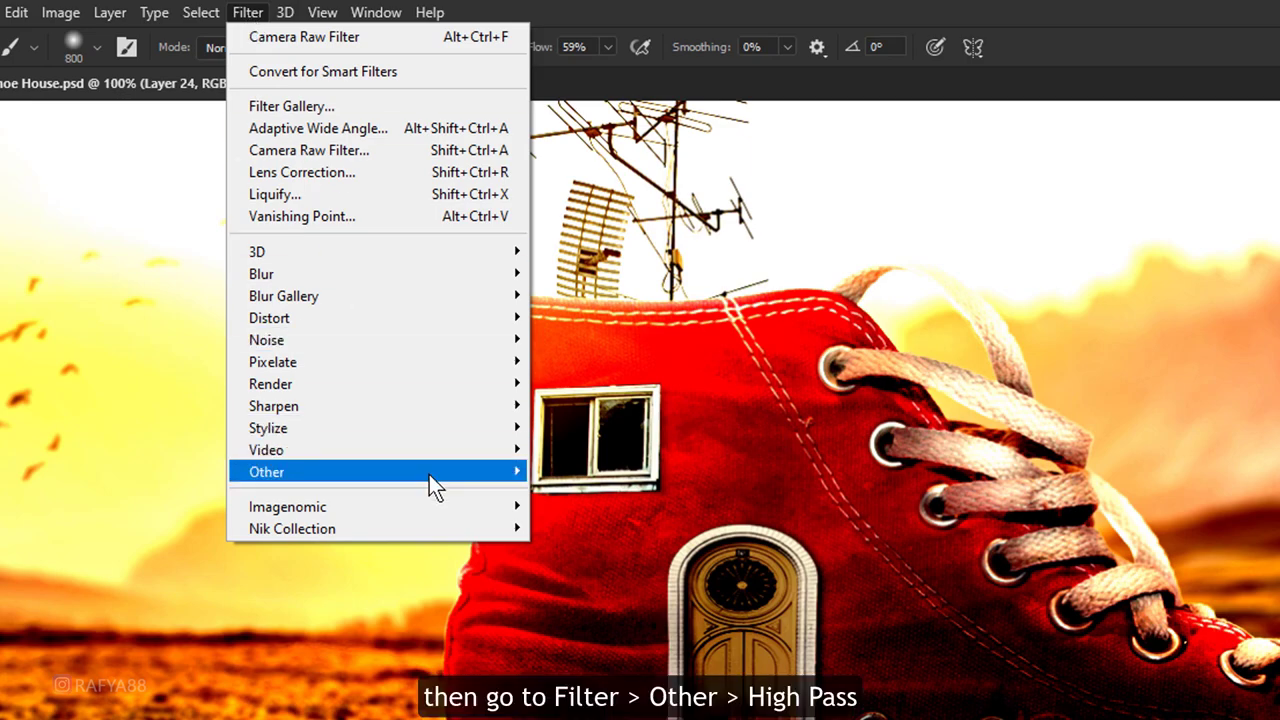
pyautogui.moveTo(194, 272)
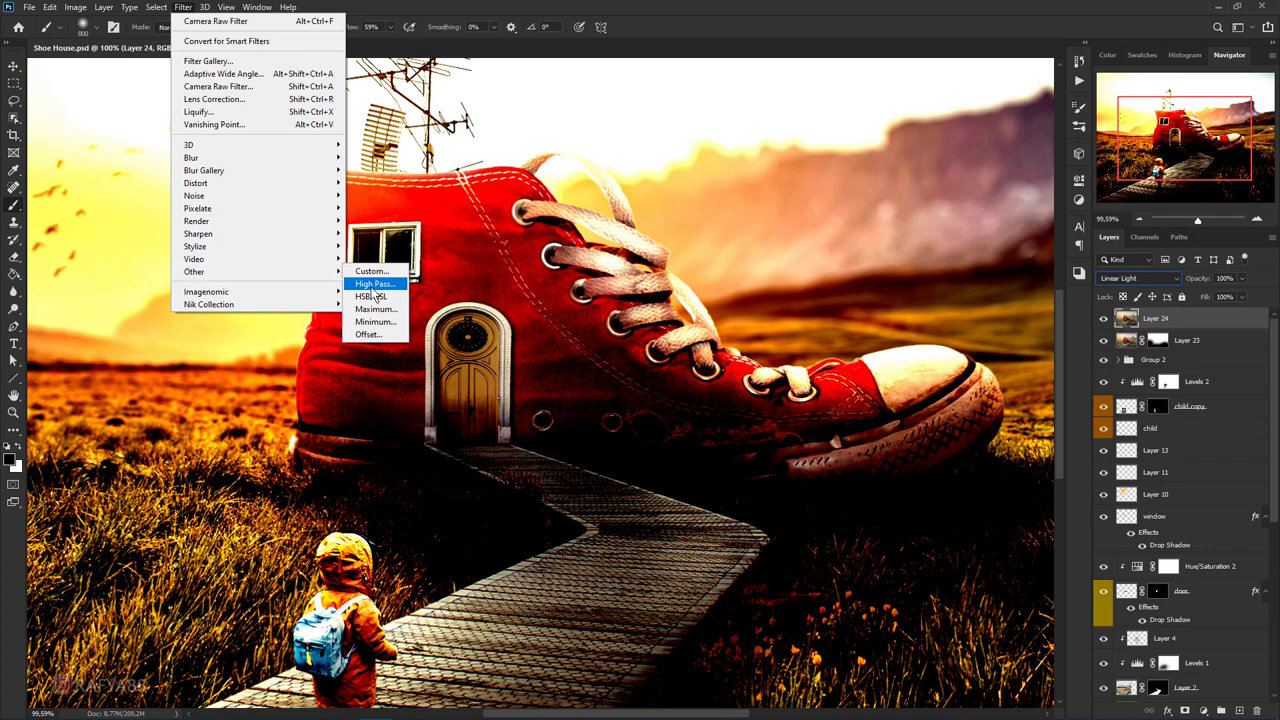
# Apply High Pass to Layer 24 at a 1.1-pixel radius with preview enabled
pyautogui.click(372, 286)
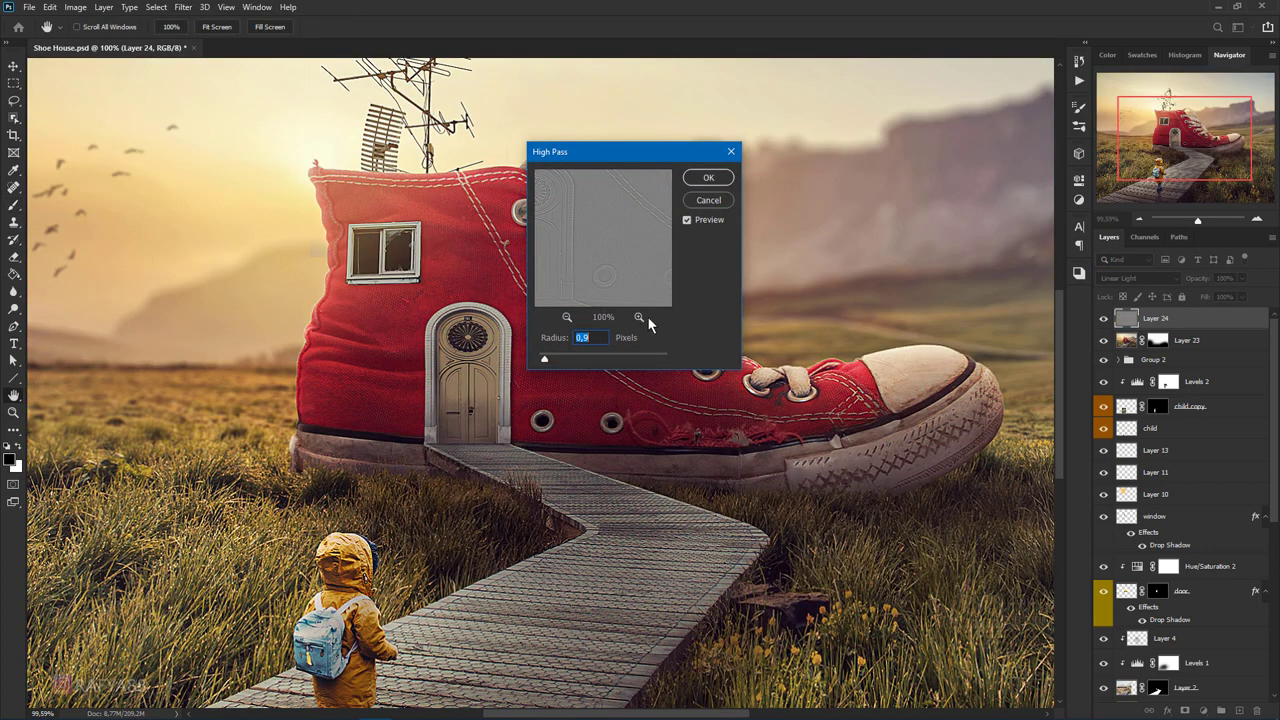
pyautogui.moveTo(601, 160)
pyautogui.mouseDown()
pyautogui.moveTo(844, 286)
pyautogui.moveTo(818, 304)
pyautogui.mouseUp()
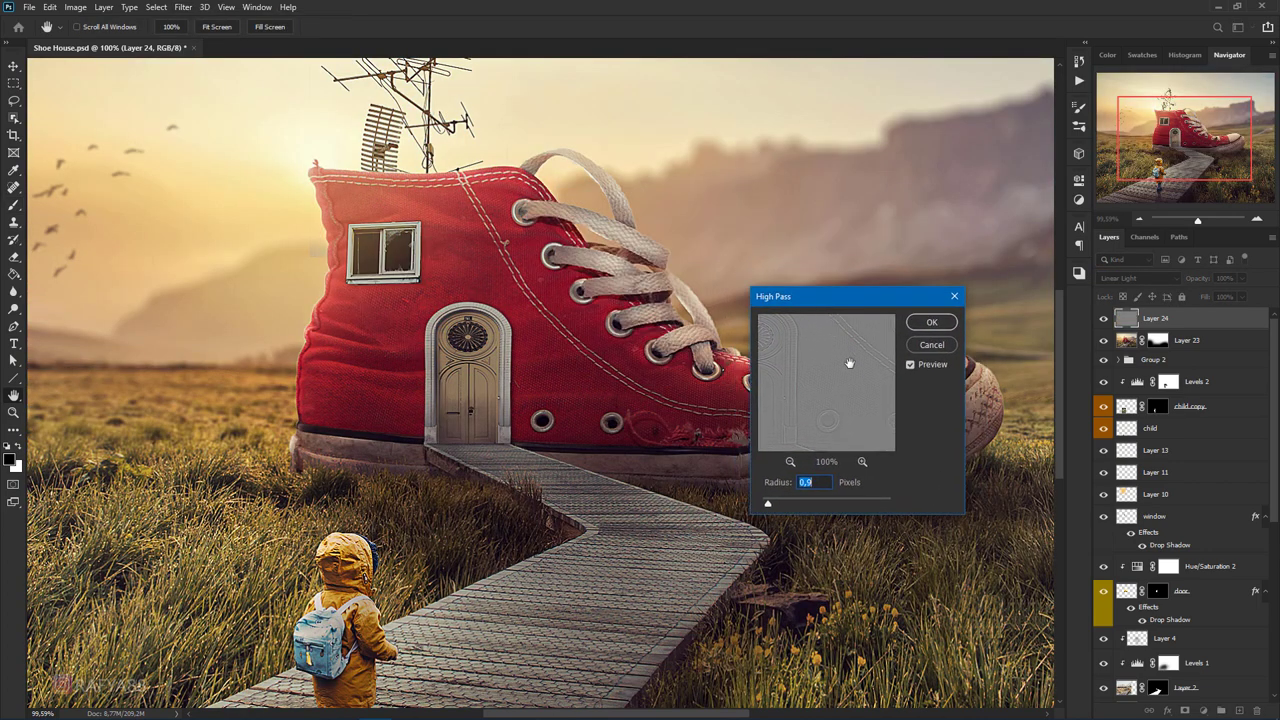
pyautogui.moveTo(771, 502); pyautogui.dragTo(807, 502)
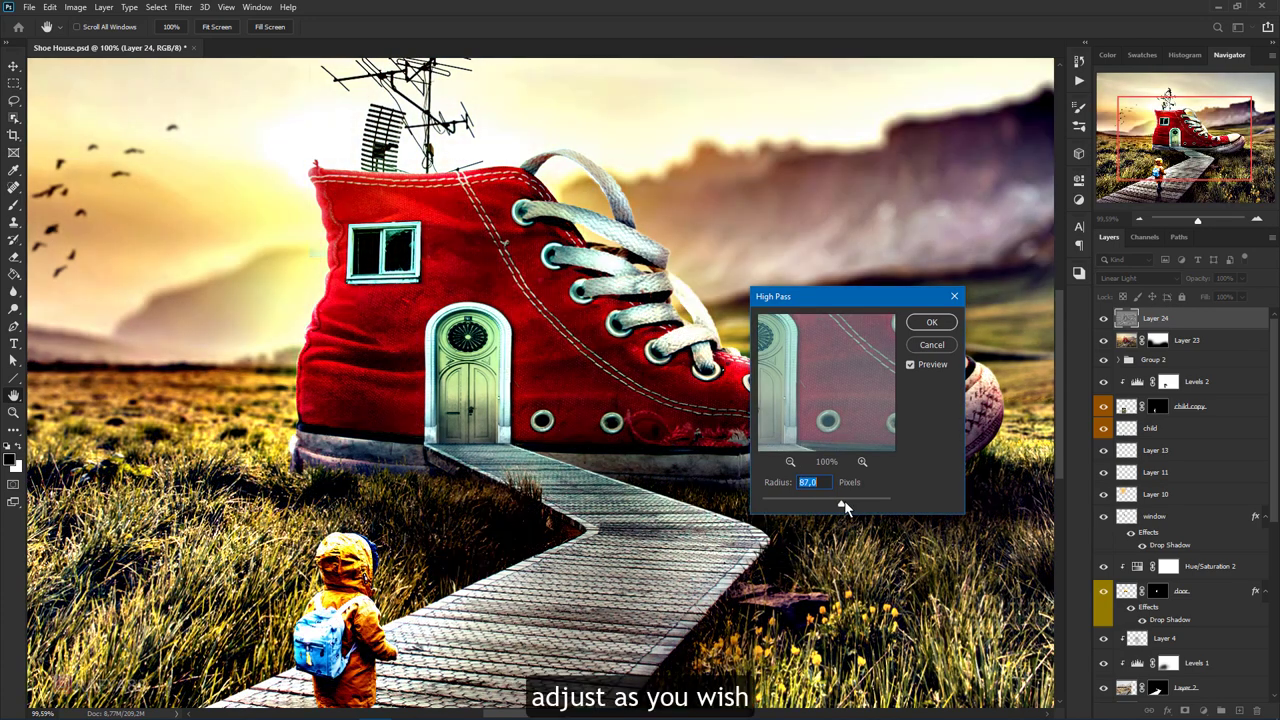
pyautogui.moveTo(807, 502); pyautogui.dragTo(774, 504)
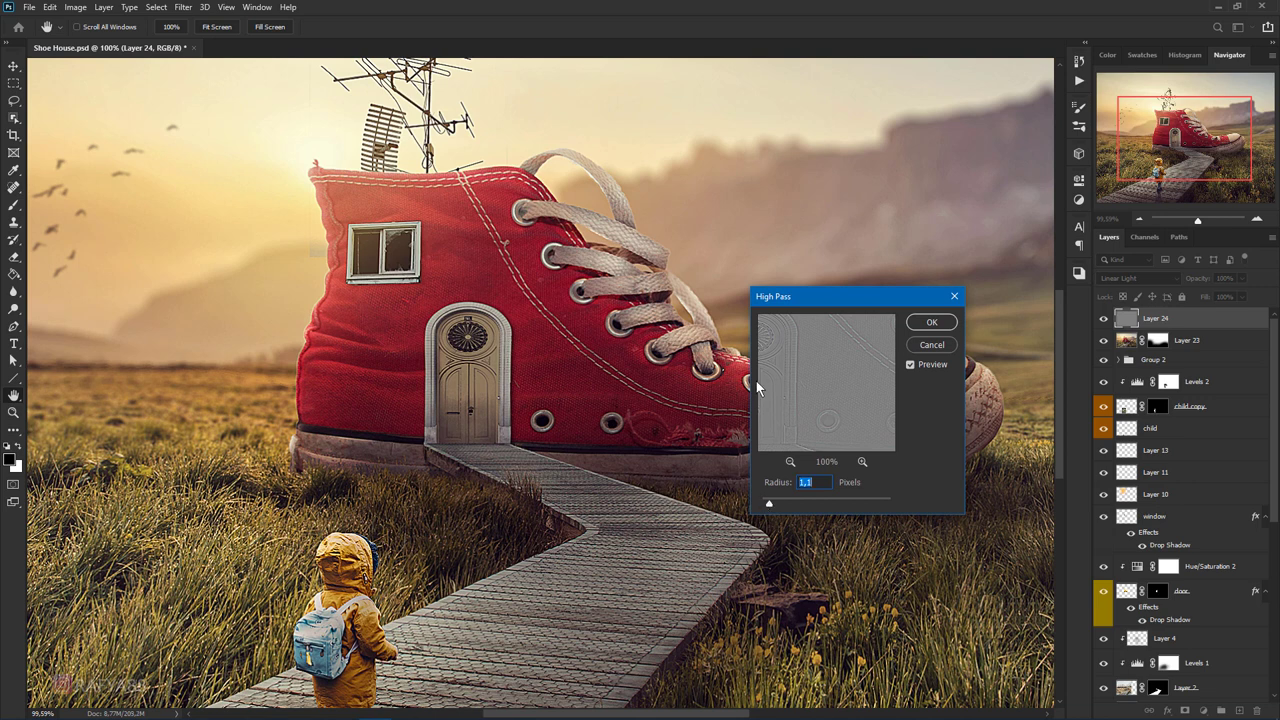
pyautogui.moveTo(823, 296); pyautogui.dragTo(666, 246)
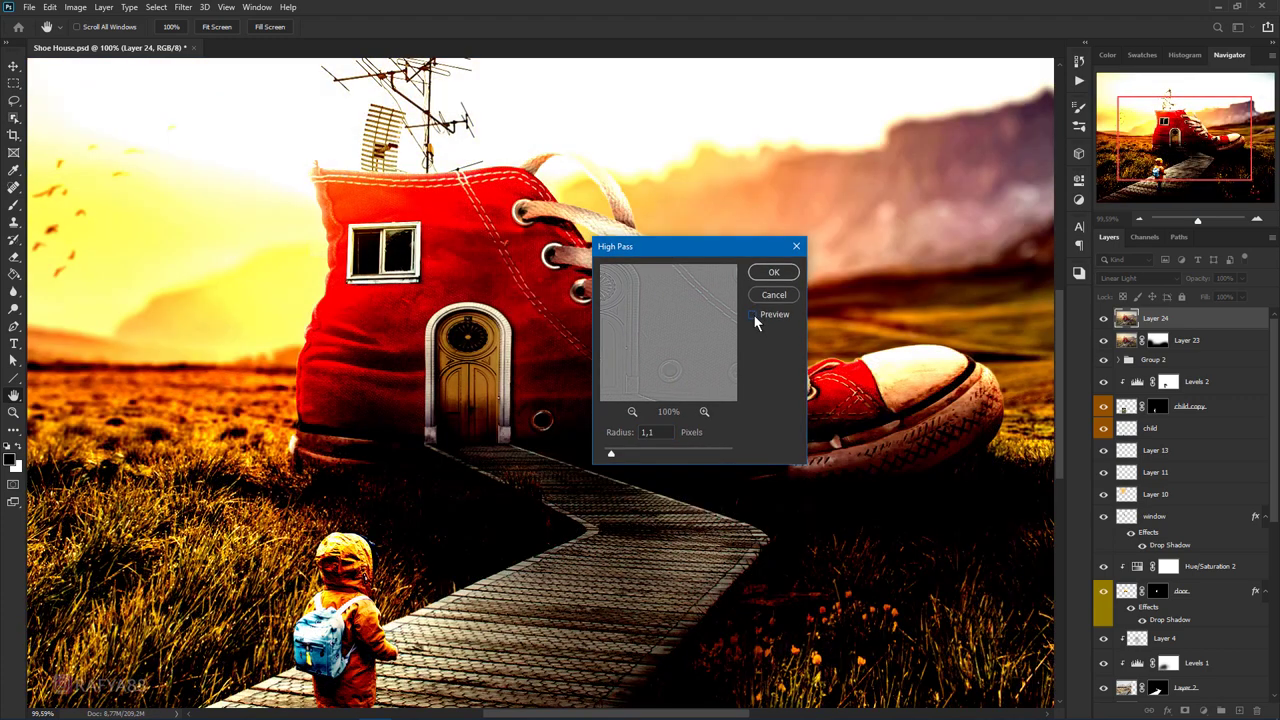
pyautogui.click(753, 314)
pyautogui.click(773, 273)
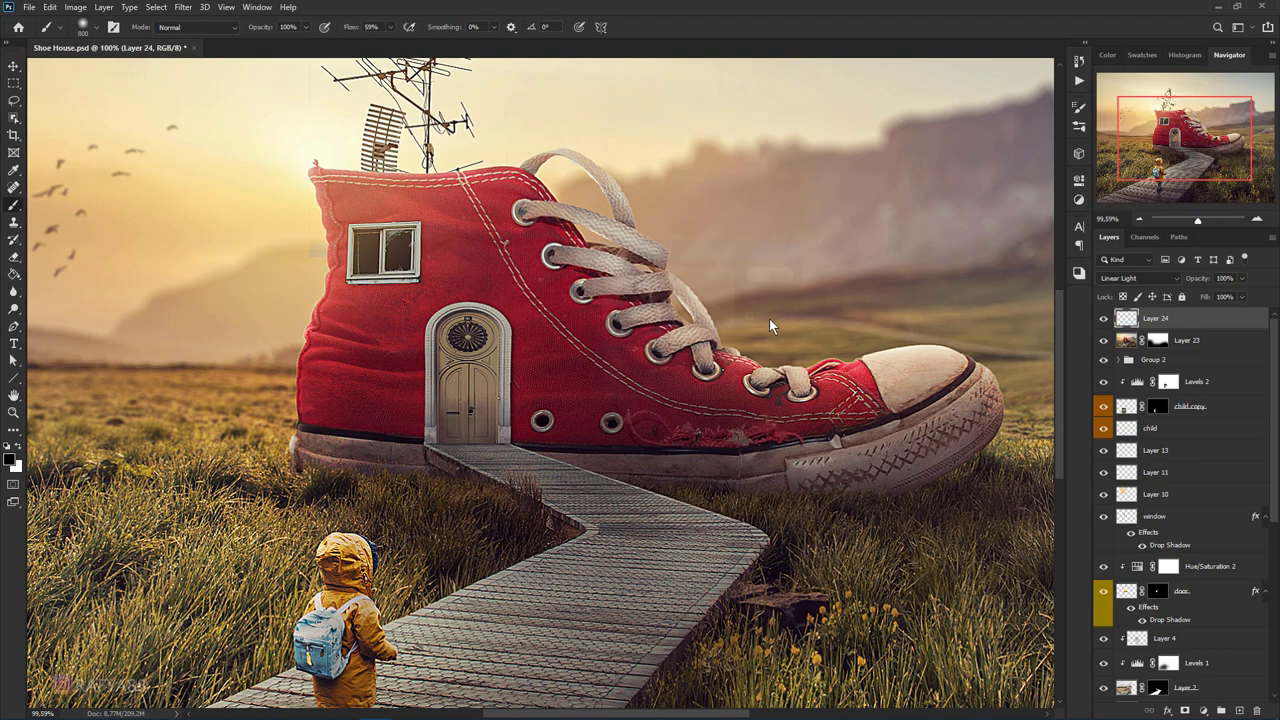
pyautogui.press('b')
pyautogui.scroll(2, 560, 330)
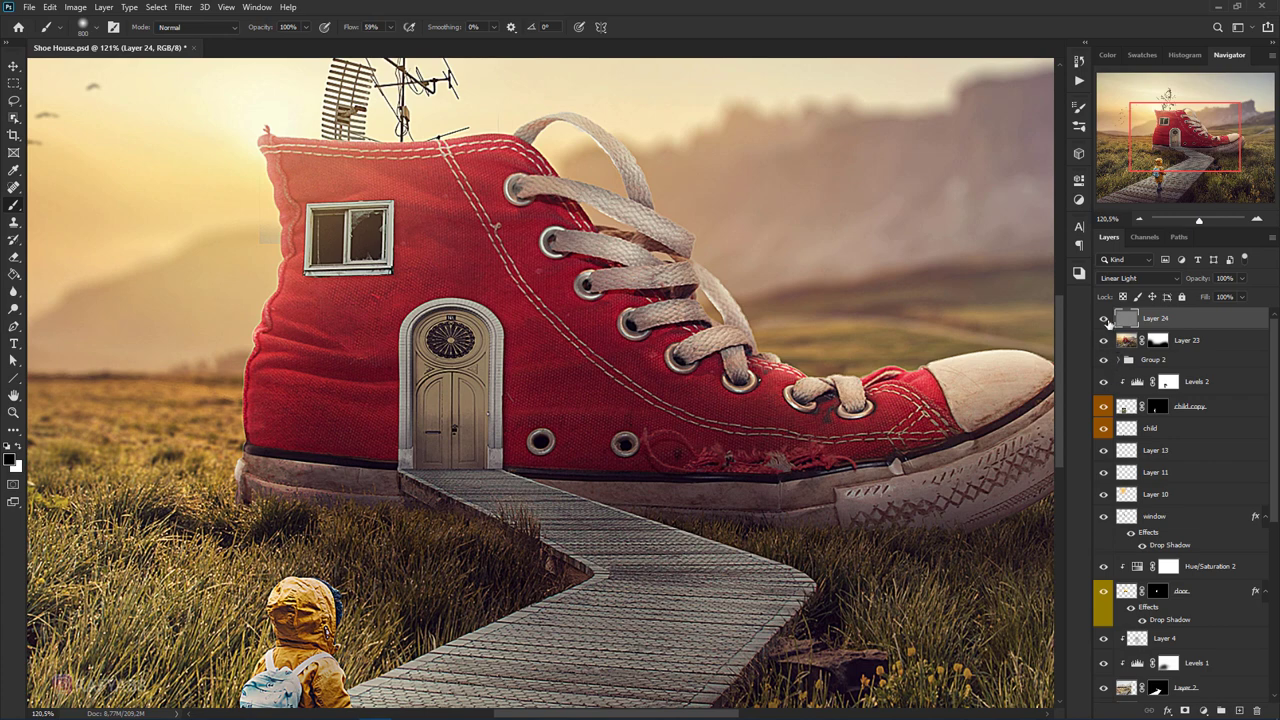
pyautogui.click(1104, 318)
pyautogui.click(1104, 318)
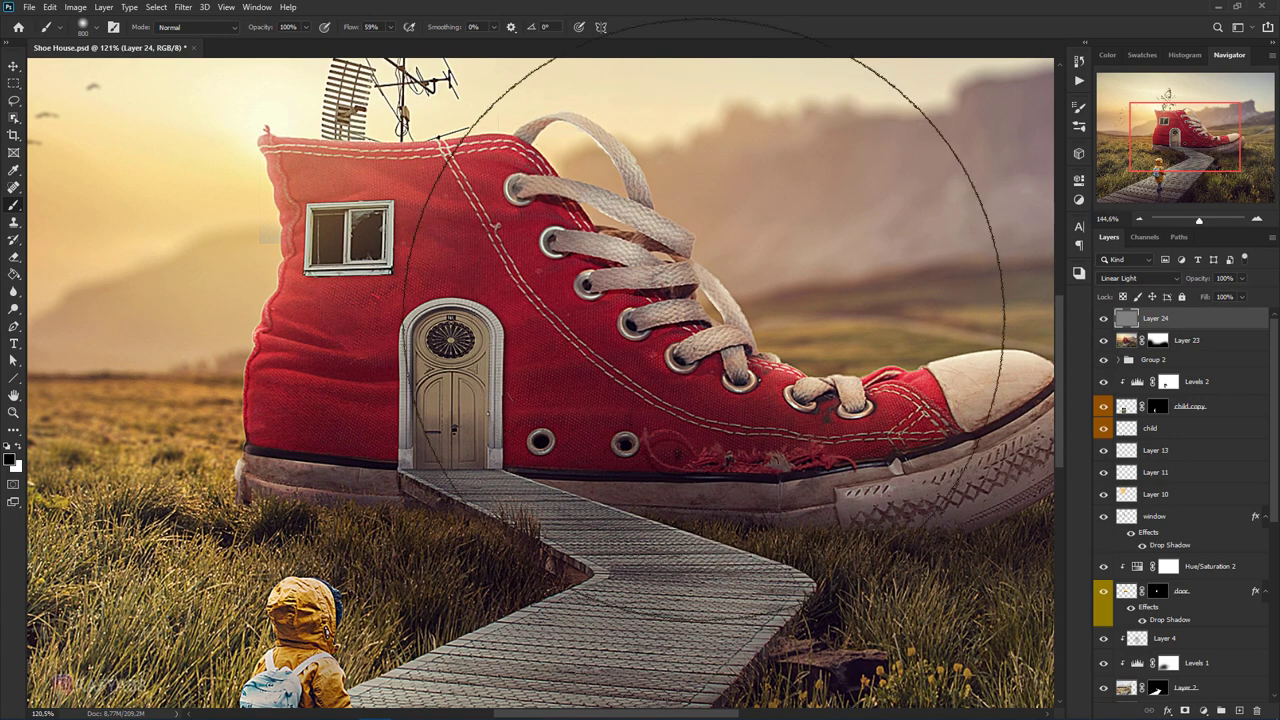
pyautogui.scroll(3, 713, 321)
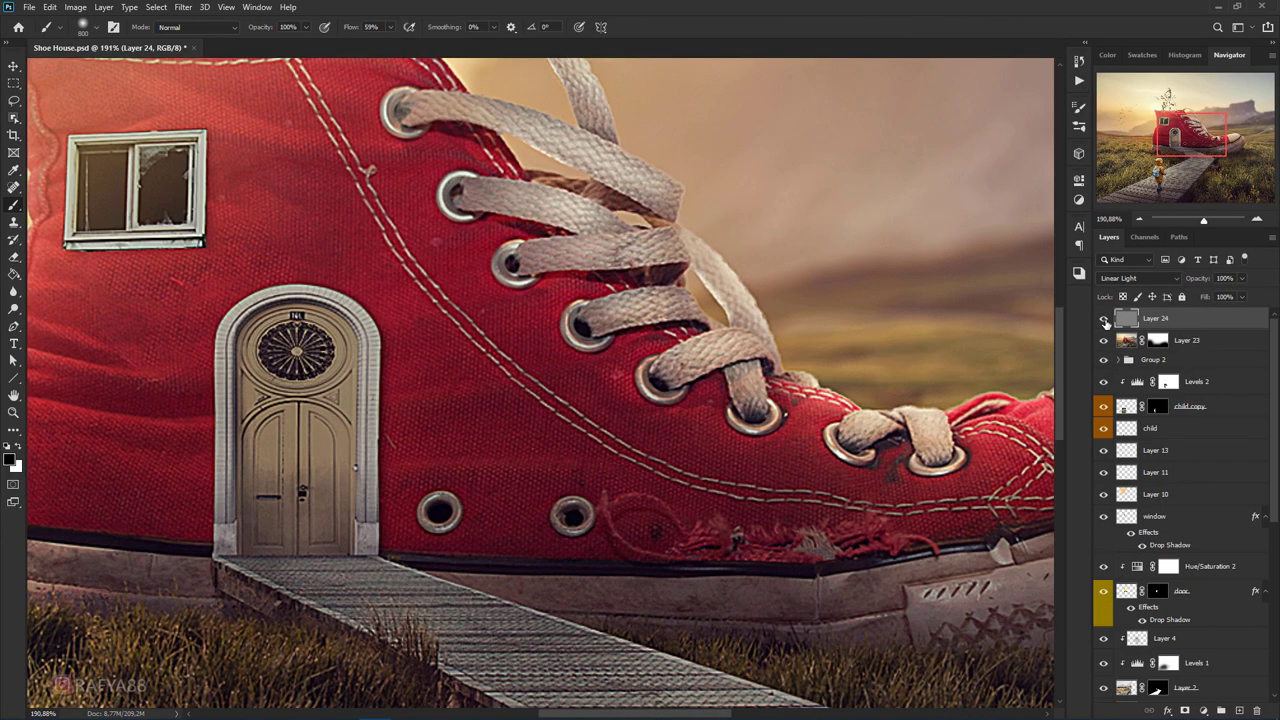
pyautogui.press('v')
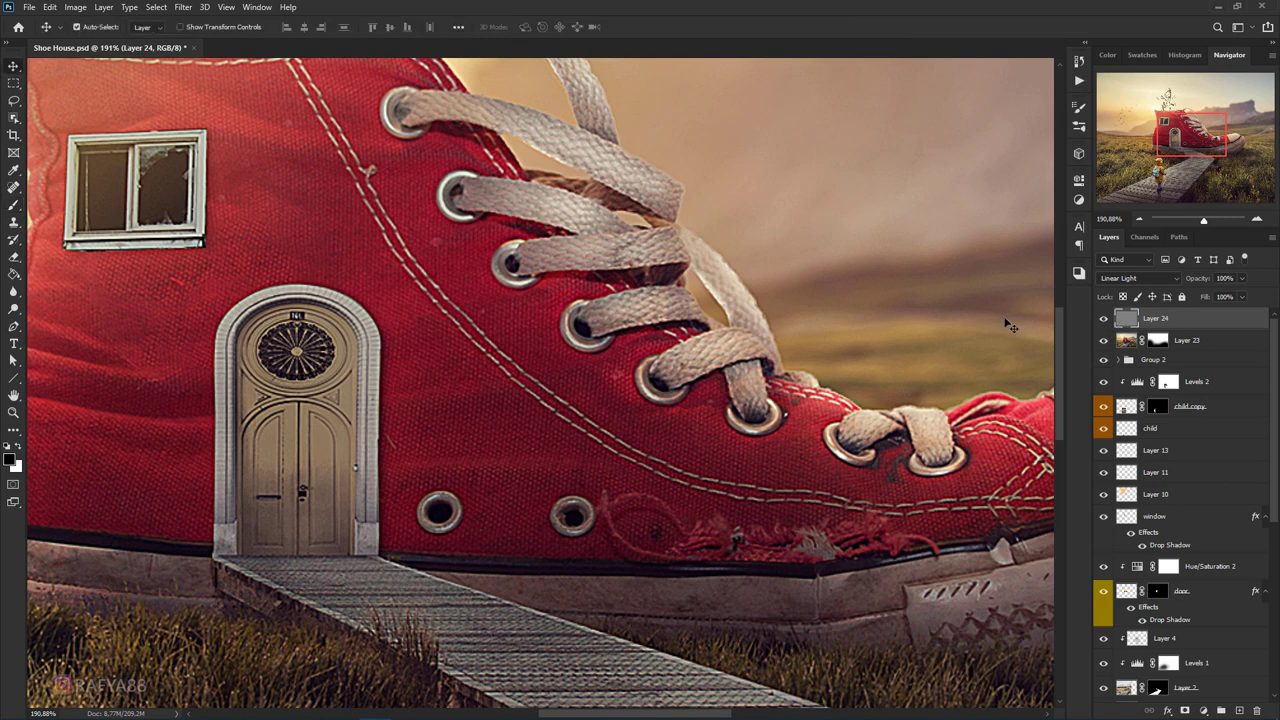
pyautogui.click(1104, 318)
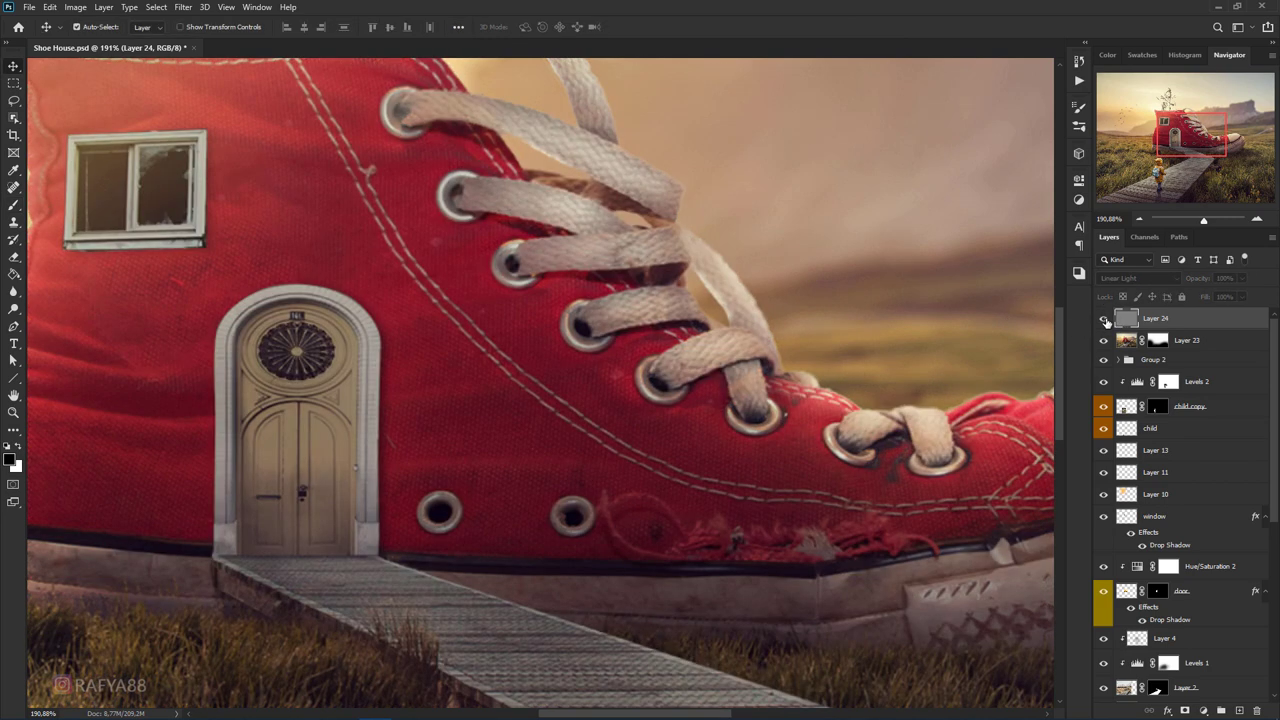
pyautogui.click(1105, 319)
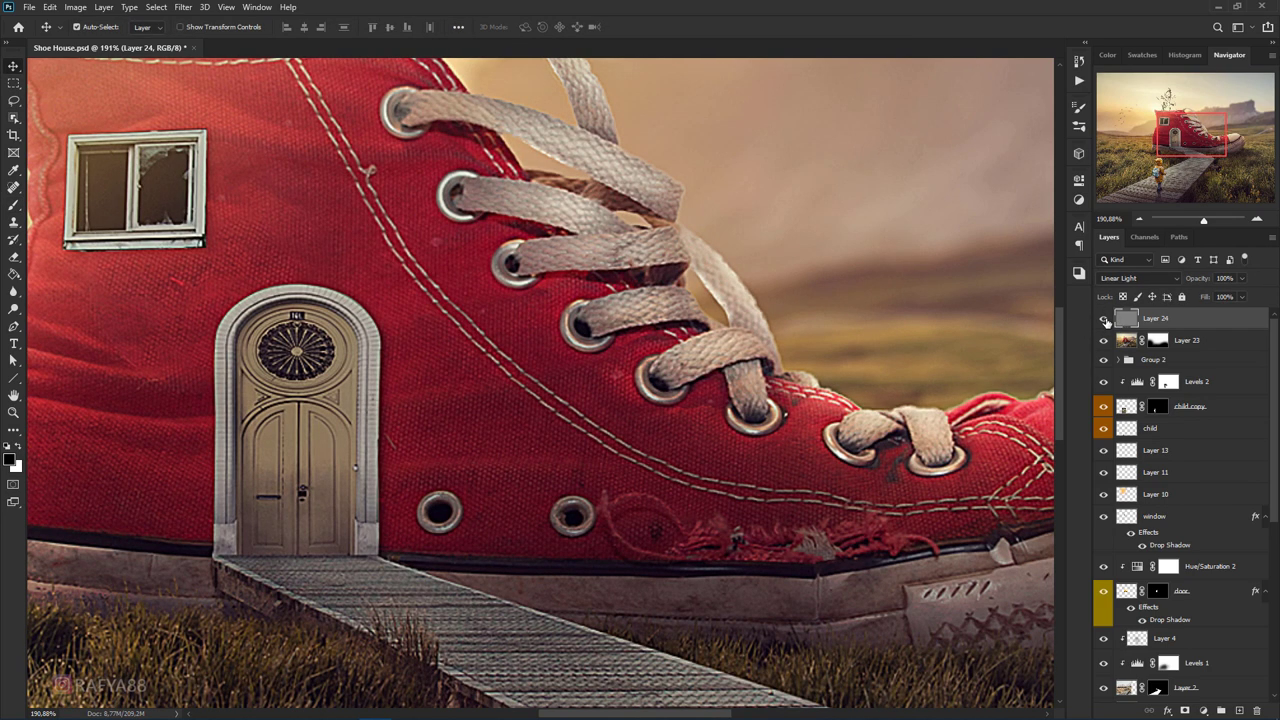
pyautogui.press('z')
pyautogui.moveTo(686, 367); pyautogui.dragTo(614, 440)
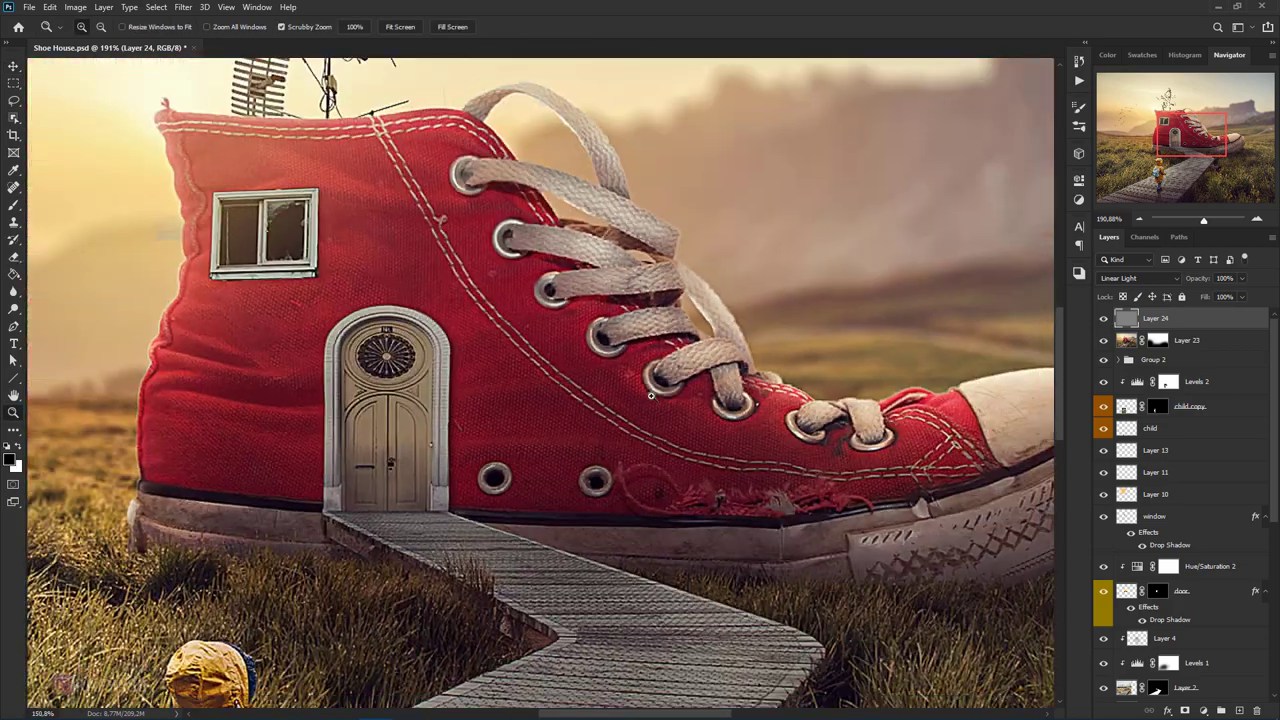
pyautogui.press('v')
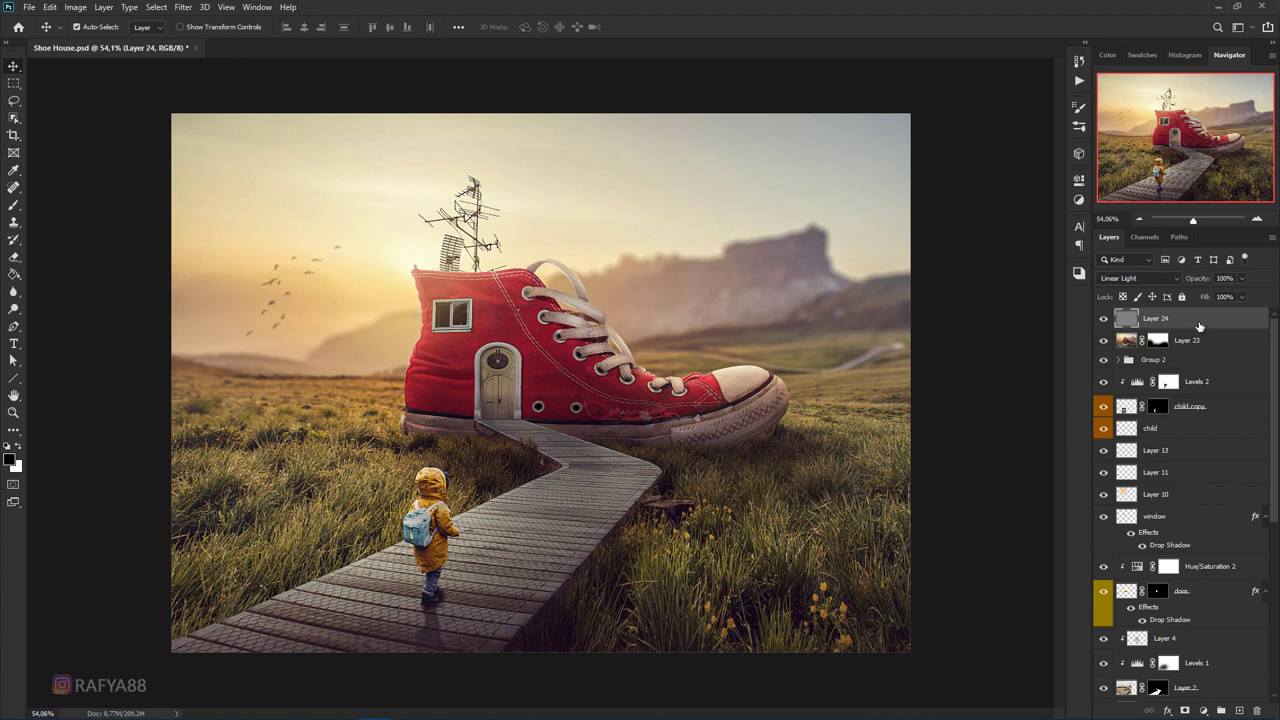
# Mask Layer 24 and paint black to remove sharpening from the lower and bottom grass
pyautogui.click(1185, 710)
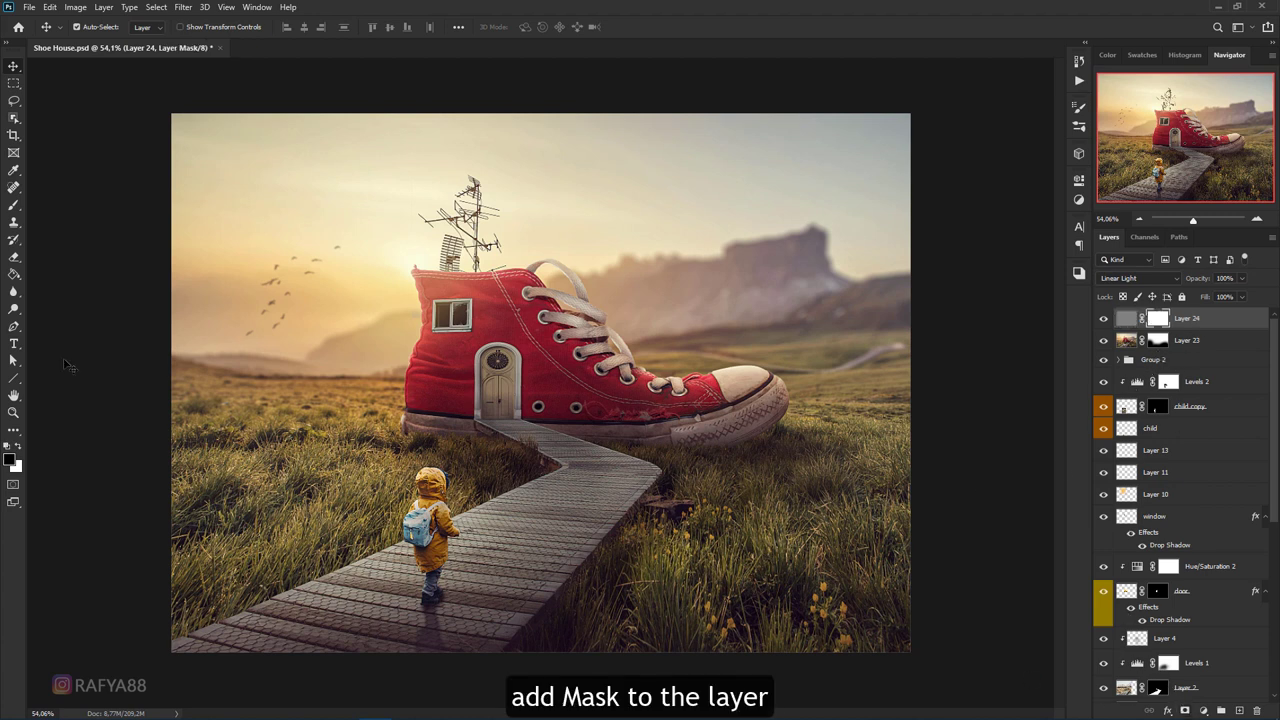
pyautogui.click(14, 205)
pyautogui.click(60, 206)
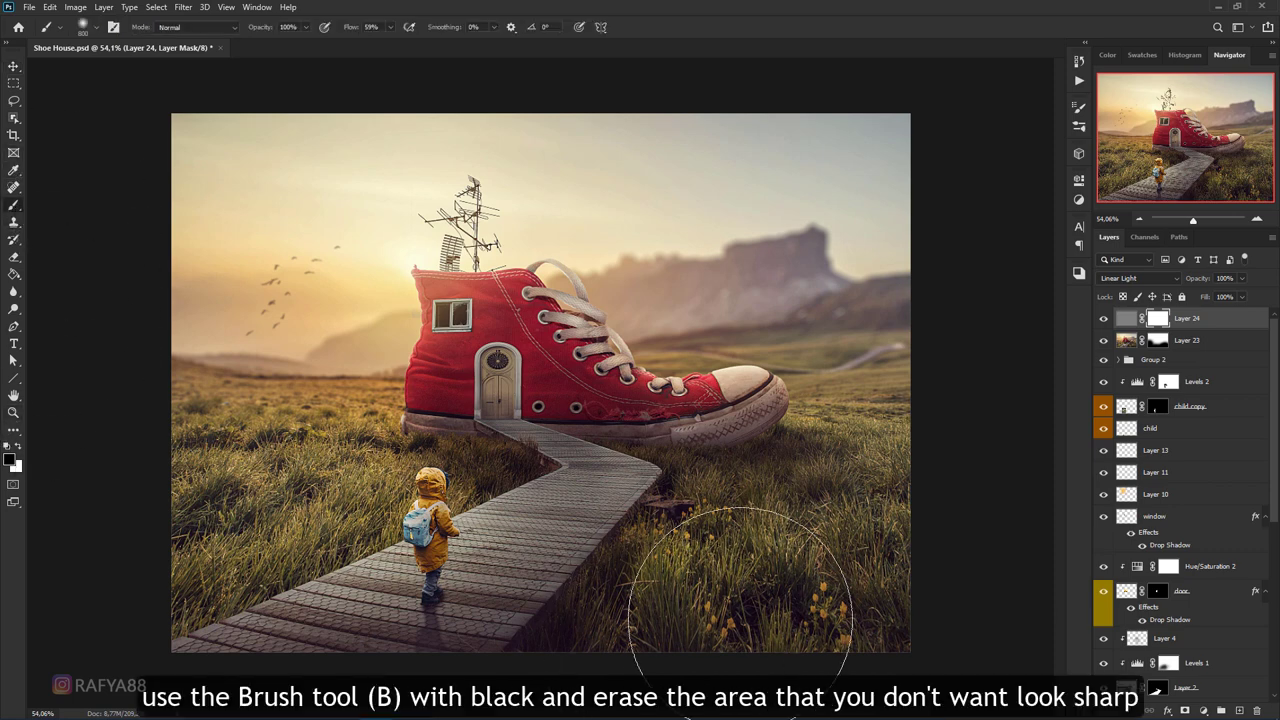
pyautogui.moveTo(714, 543); pyautogui.dragTo(860, 550)
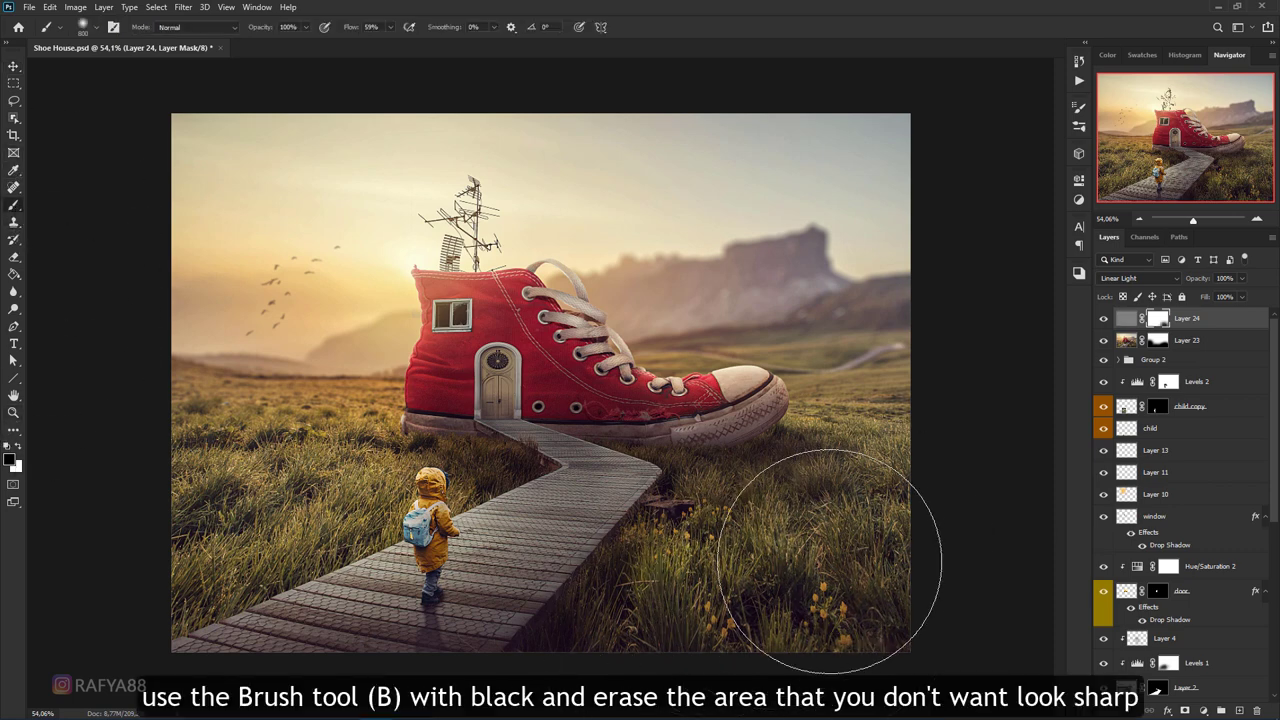
pyautogui.moveTo(860, 550); pyautogui.dragTo(220, 505)
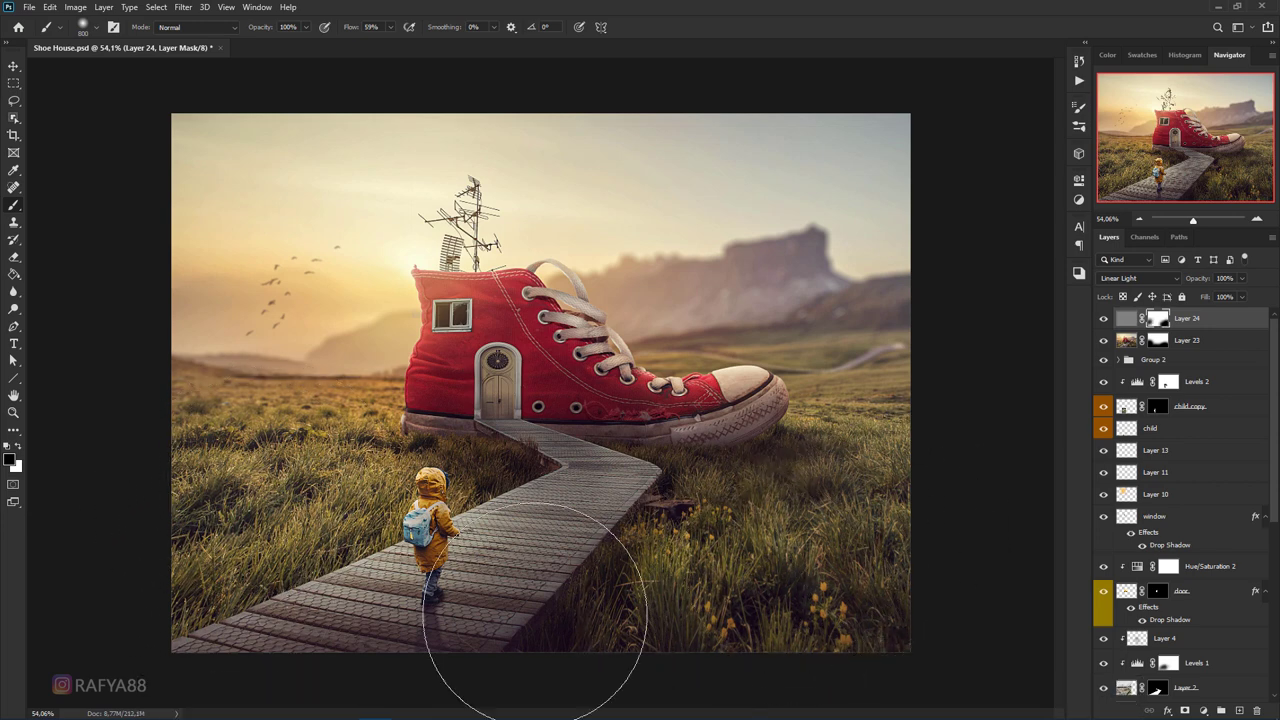
pyautogui.scroll(3, 866, 601)
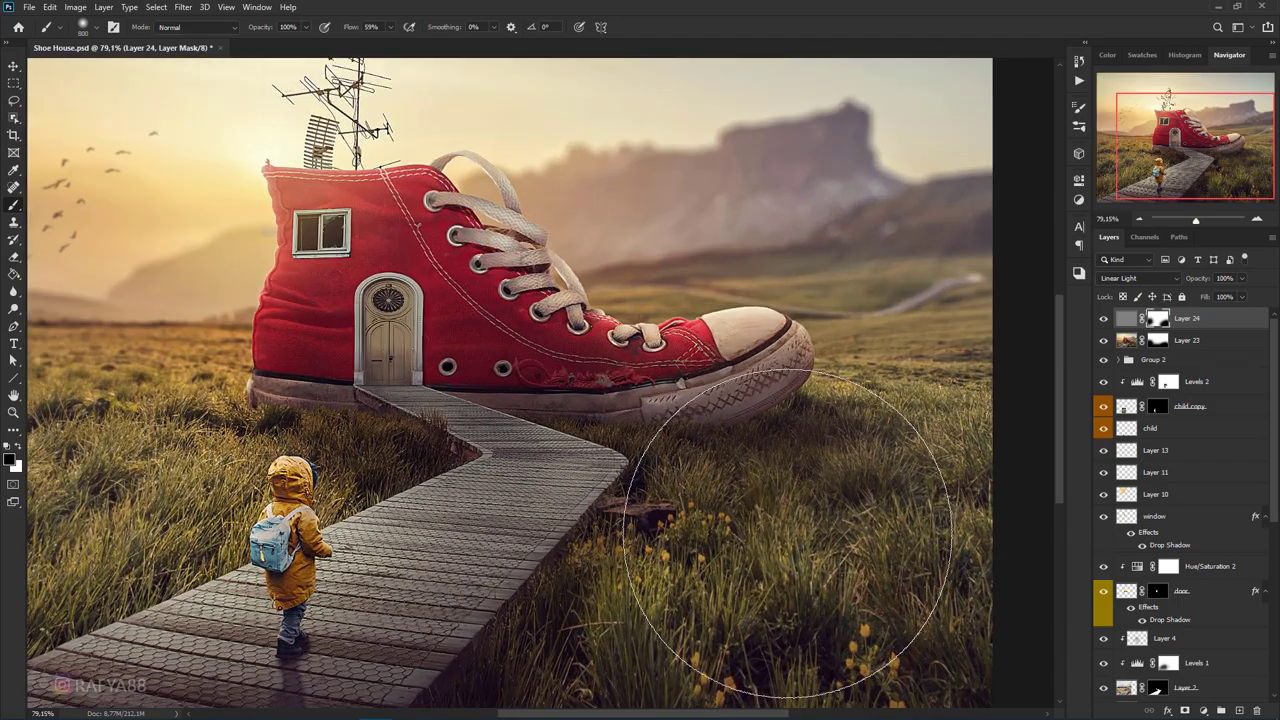
pyautogui.scroll(-2, 720, 575)
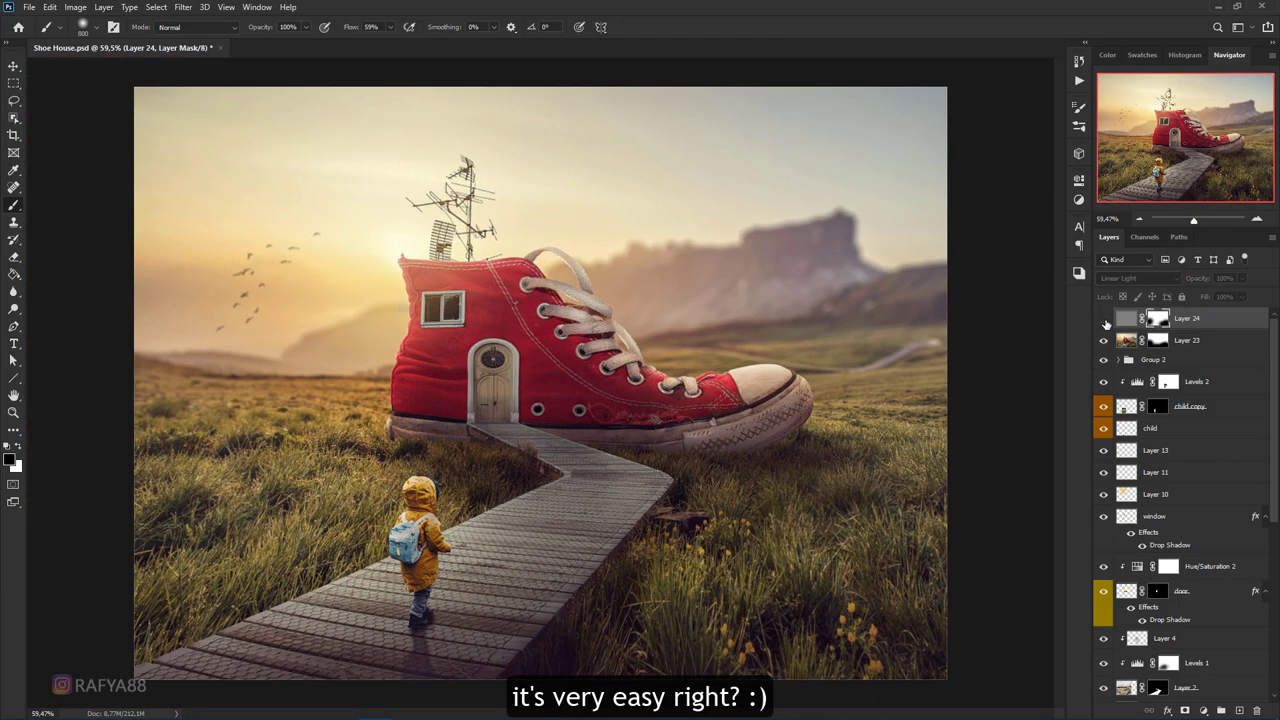
pyautogui.scroll(2, 600, 429)
pyautogui.scroll(2, 620, 430)
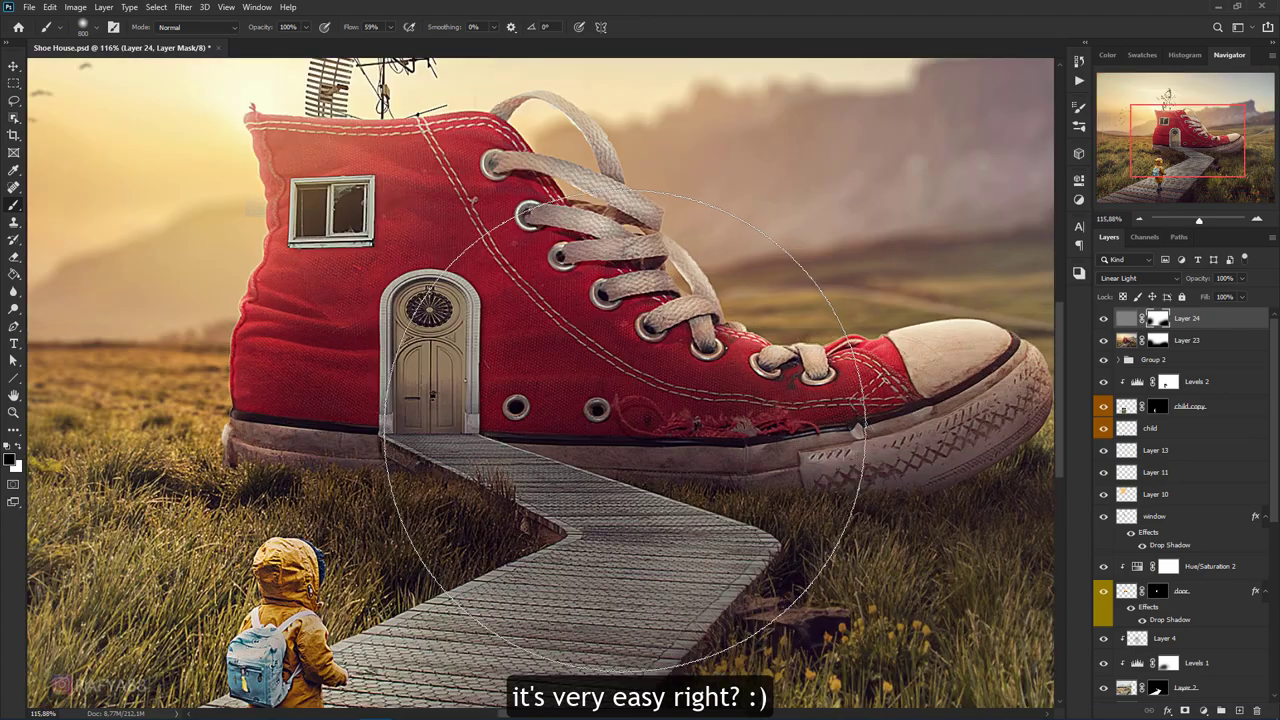
pyautogui.press('[')
pyautogui.press('[')
pyautogui.press('[')
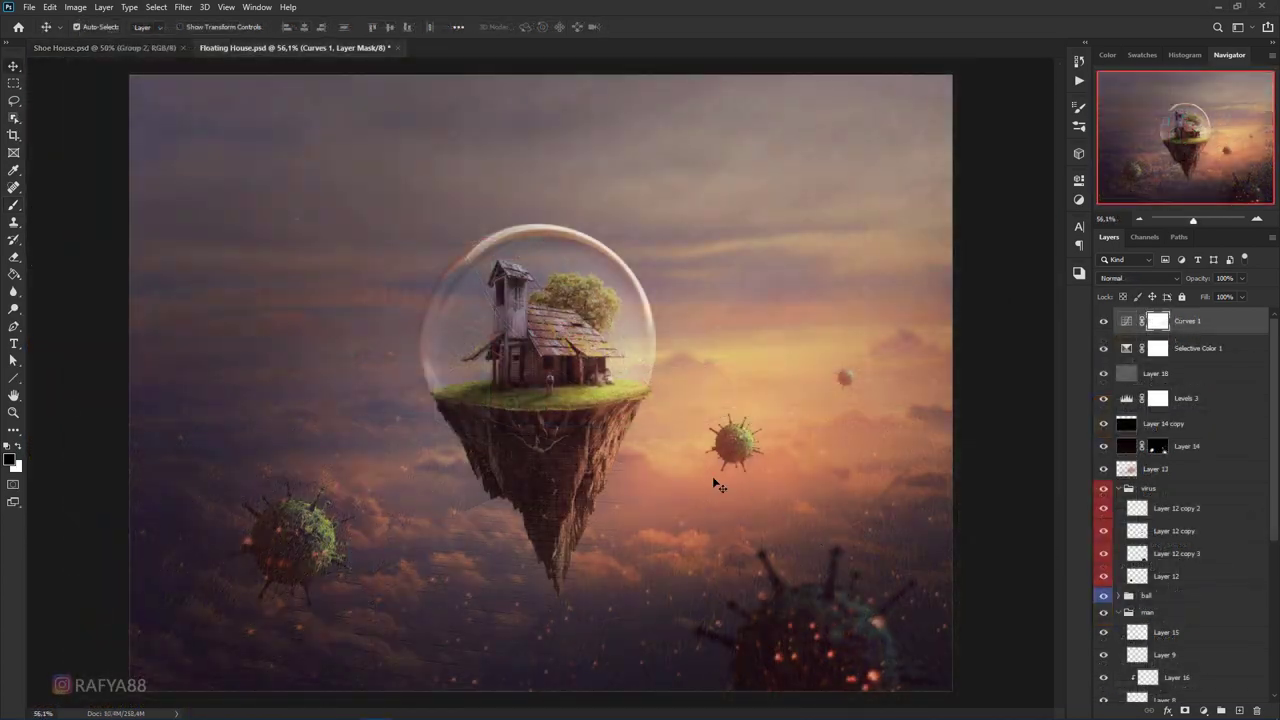
# Stamp visible layers above Curves 1 into Layer 19 and blend it as Linear Light
pyautogui.press('z')
pyautogui.moveTo(560, 352)
pyautogui.mouseDown()
pyautogui.moveTo(609, 376)
pyautogui.moveTo(580, 374)
pyautogui.mouseUp()
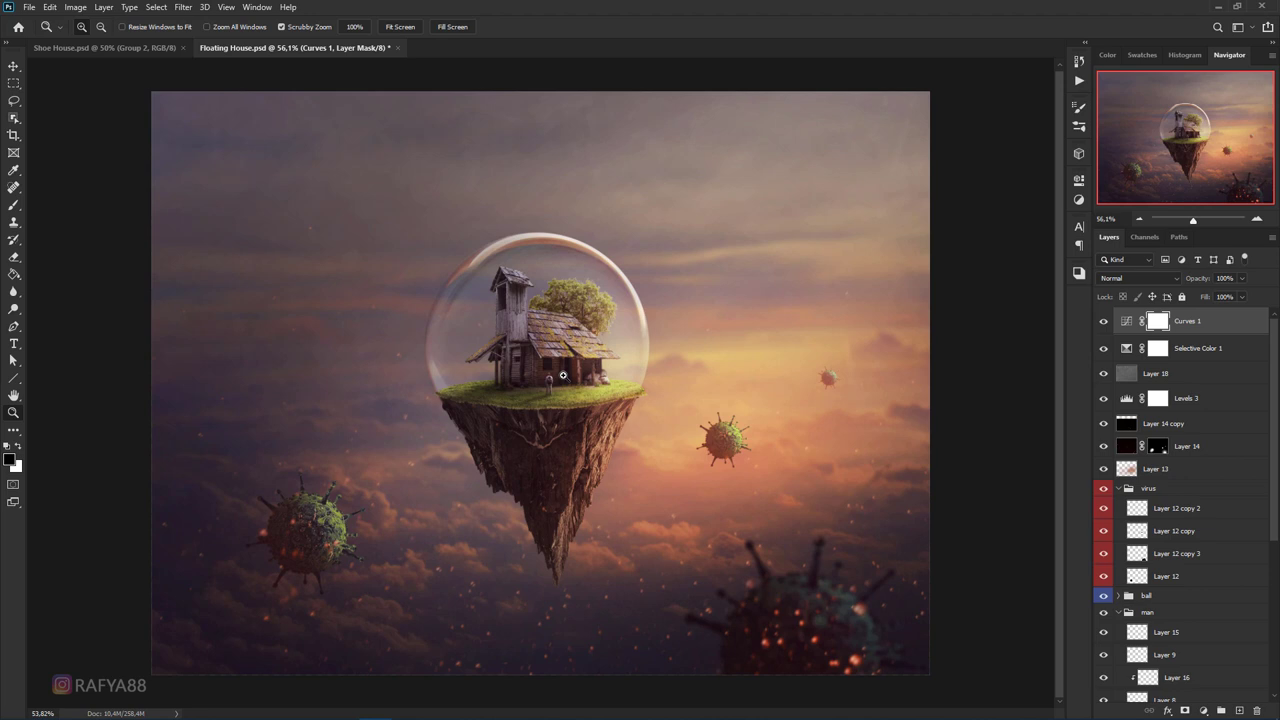
pyautogui.moveTo(577, 374); pyautogui.dragTo(530, 376)
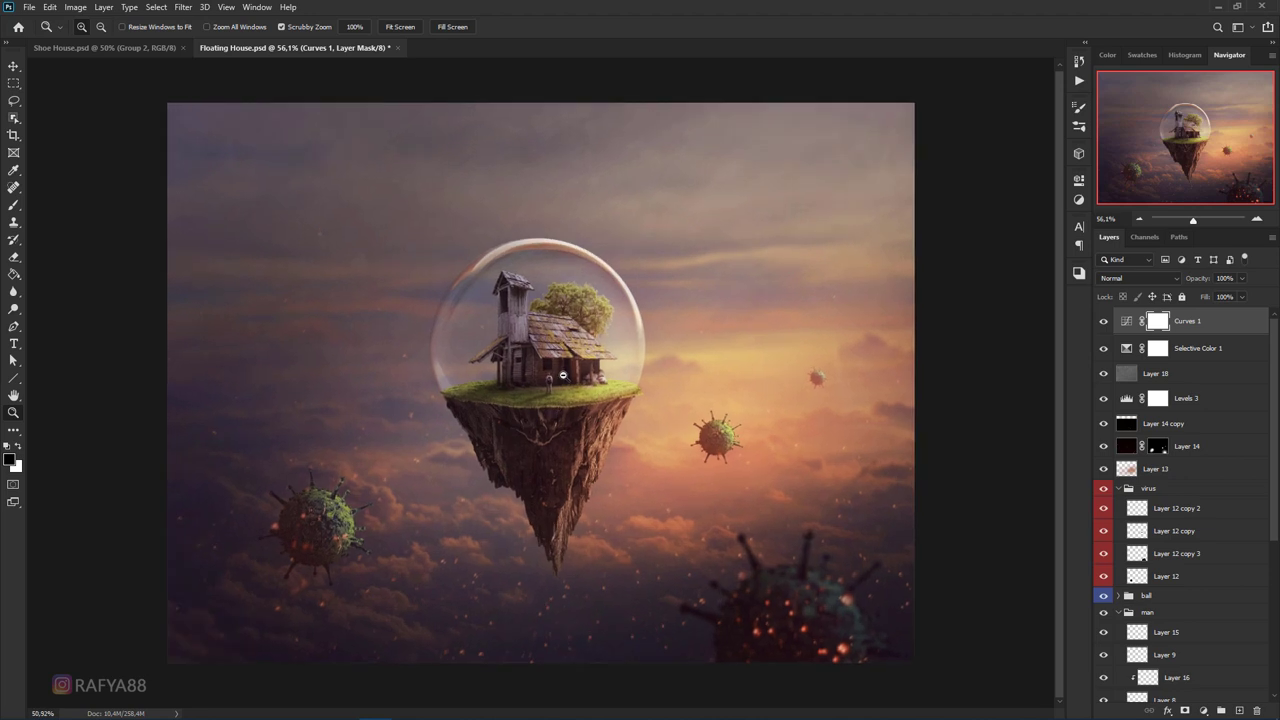
pyautogui.press('v')
pyautogui.hotkey('ctrl', '2')
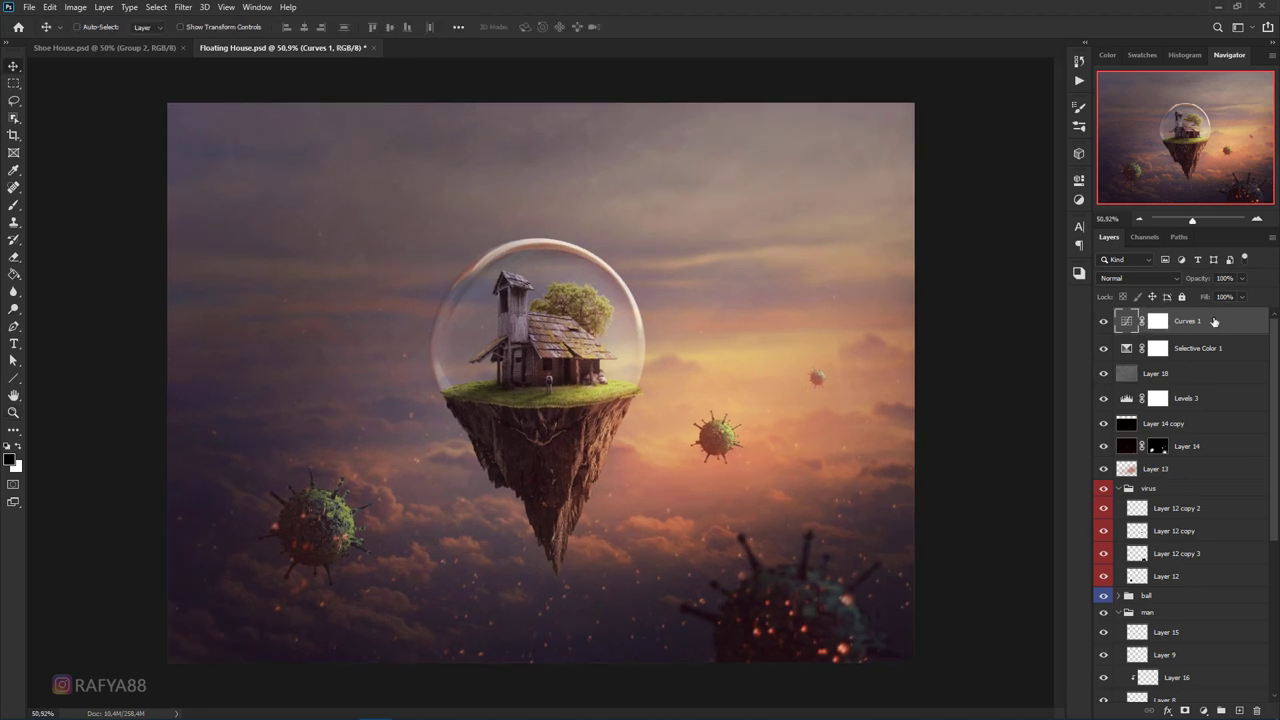
pyautogui.hotkey('ctrl', 'shift', 'alt', 'e')
pyautogui.moveTo(580, 336); pyautogui.dragTo(783, 336)
pyautogui.click(1128, 278)
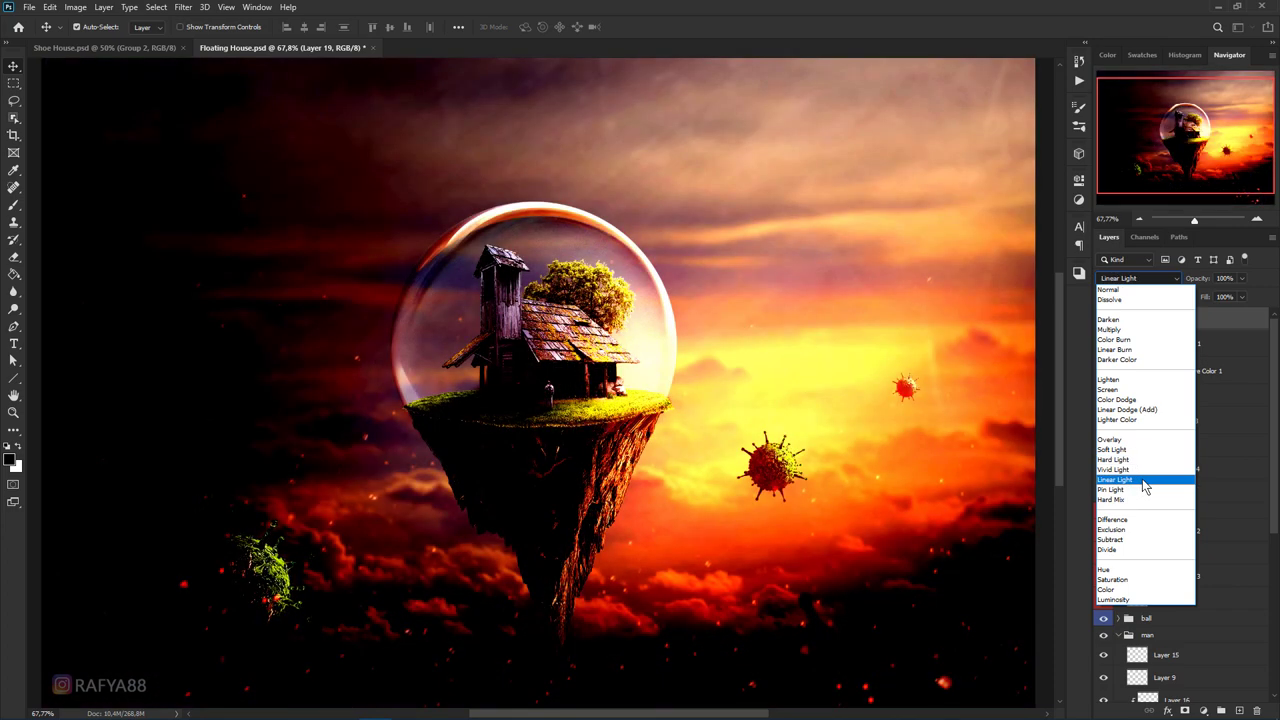
pyautogui.click(1143, 480)
# Apply High Pass to Layer 19 with the radius lowered to about 0.7 pixels
pyautogui.click(183, 8)
pyautogui.moveTo(194, 271)
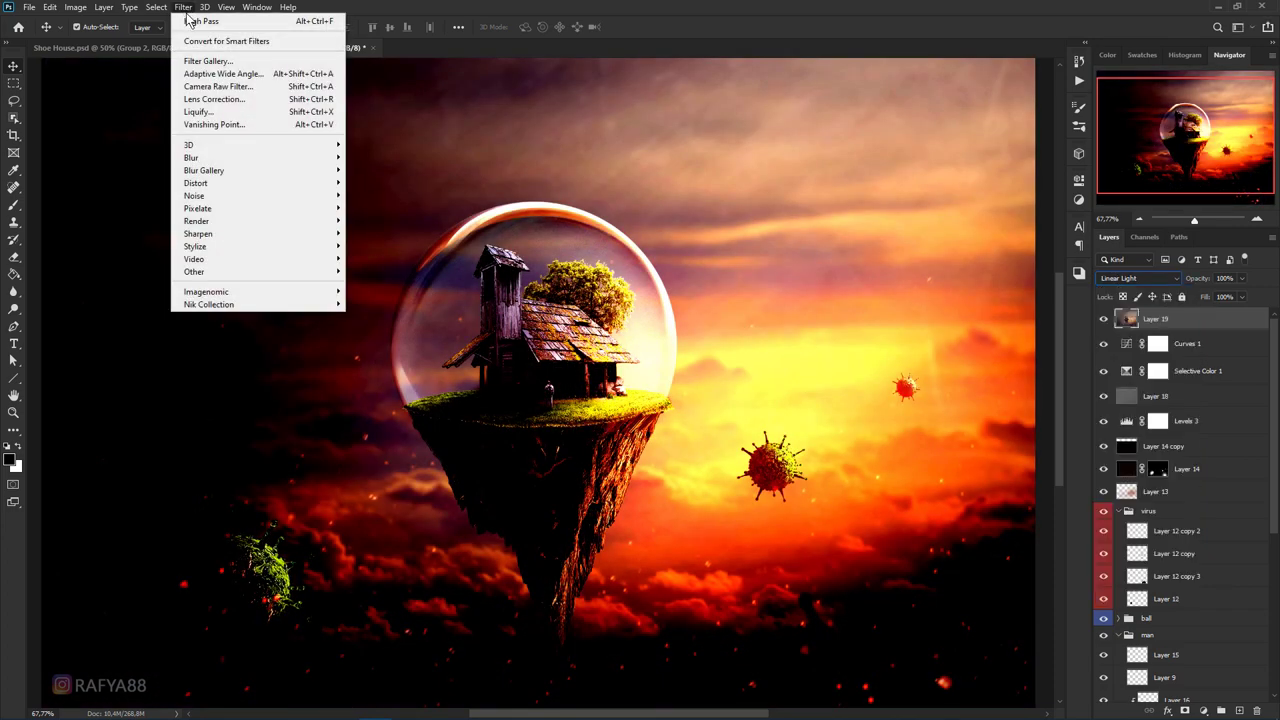
pyautogui.click(375, 285)
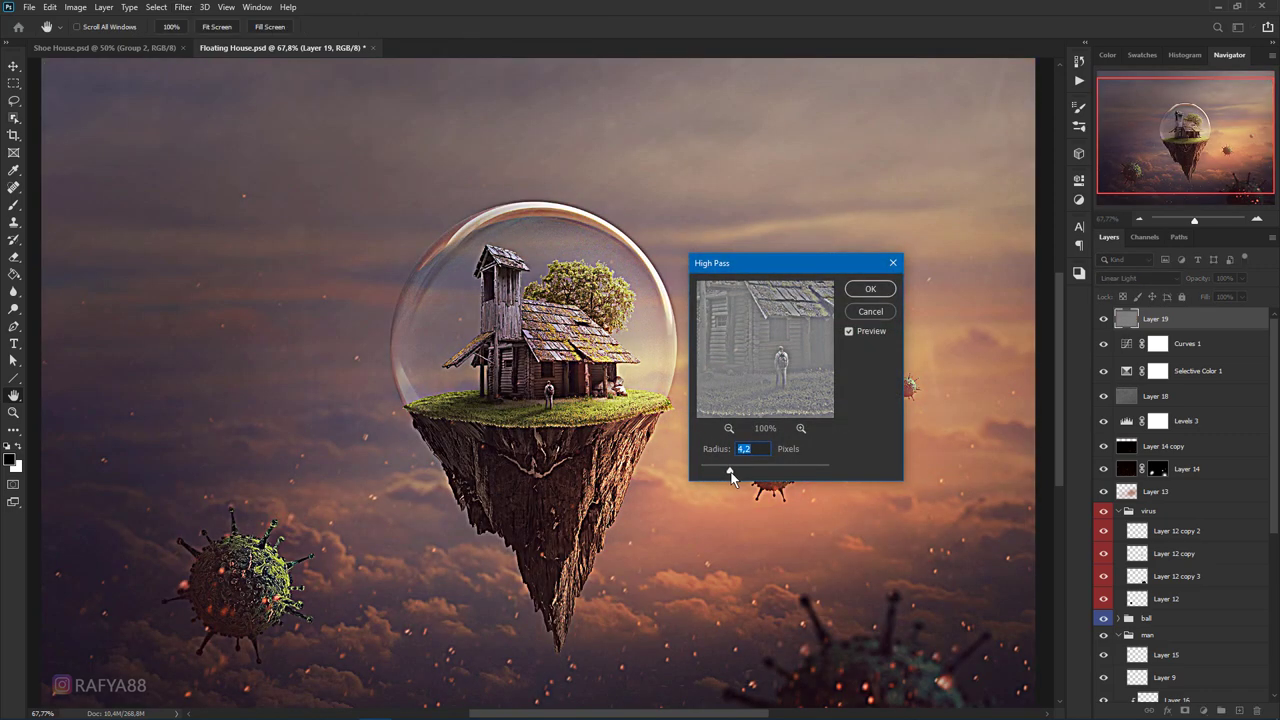
pyautogui.moveTo(730, 471); pyautogui.dragTo(703, 476)
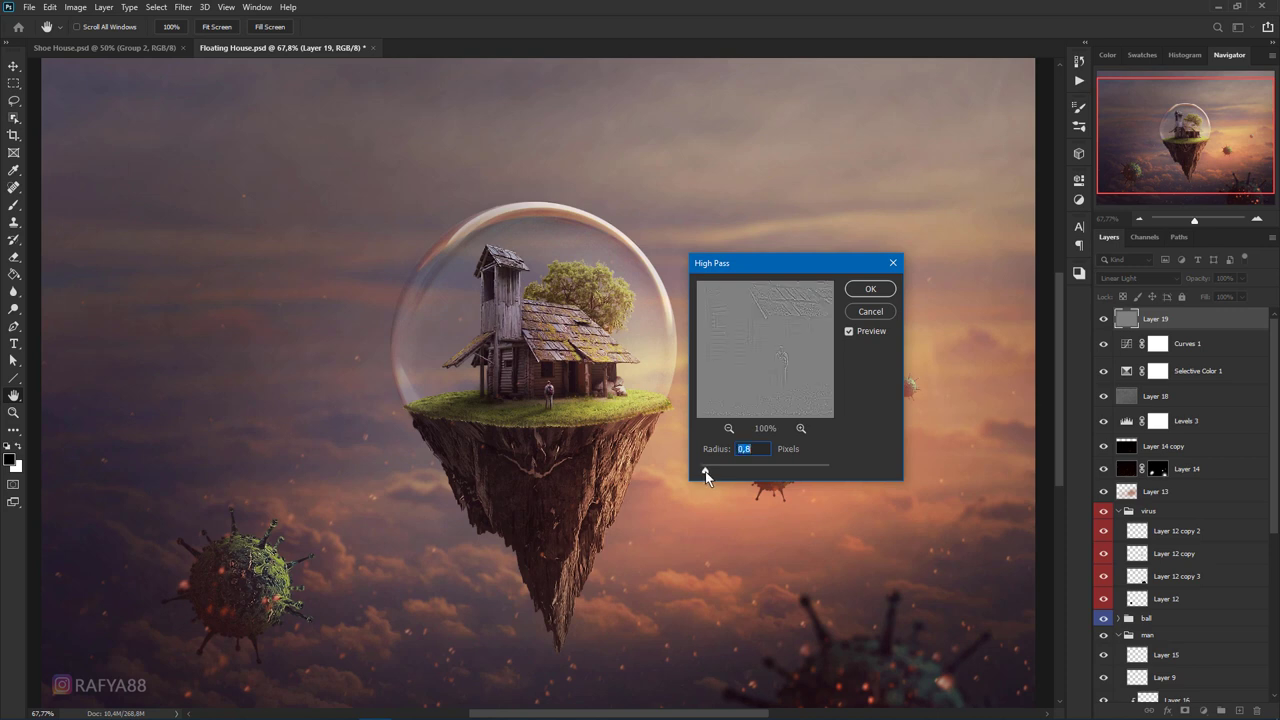
pyautogui.press('Down')
pyautogui.click(866, 290)
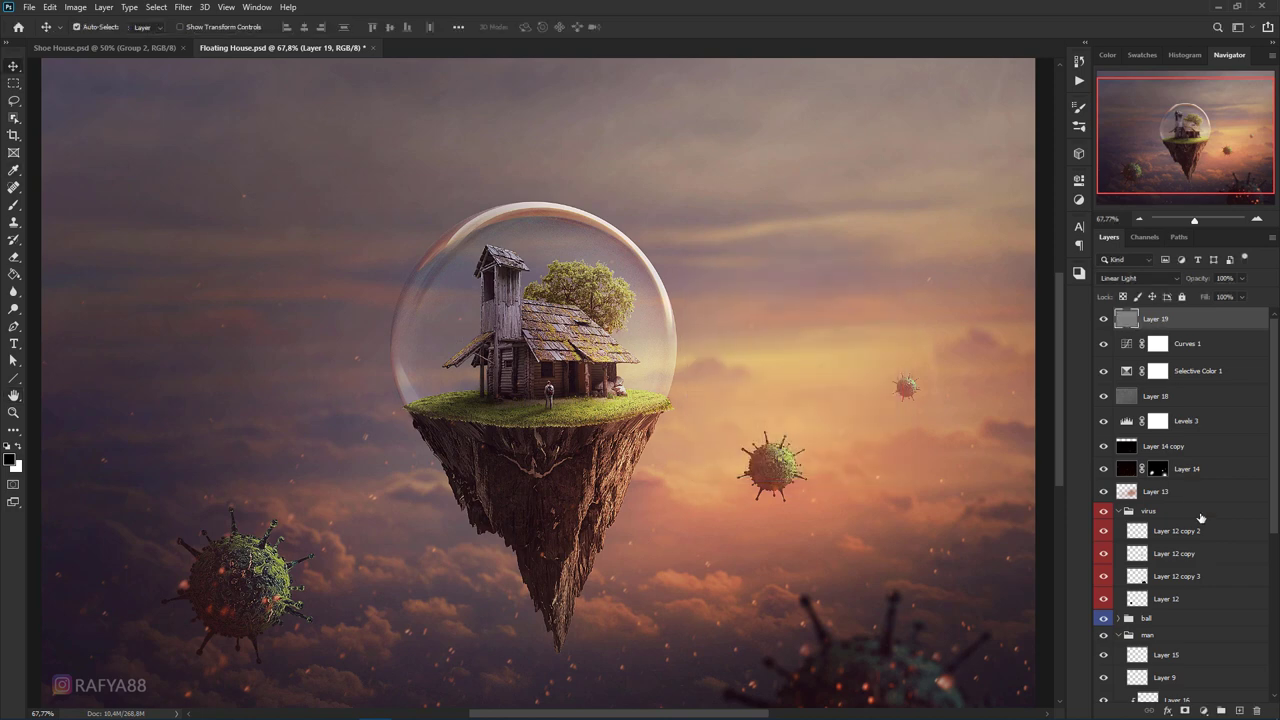
# Mask Layer 19 and paint black to hide sharpening away from the floating house
pyautogui.click(1185, 710)
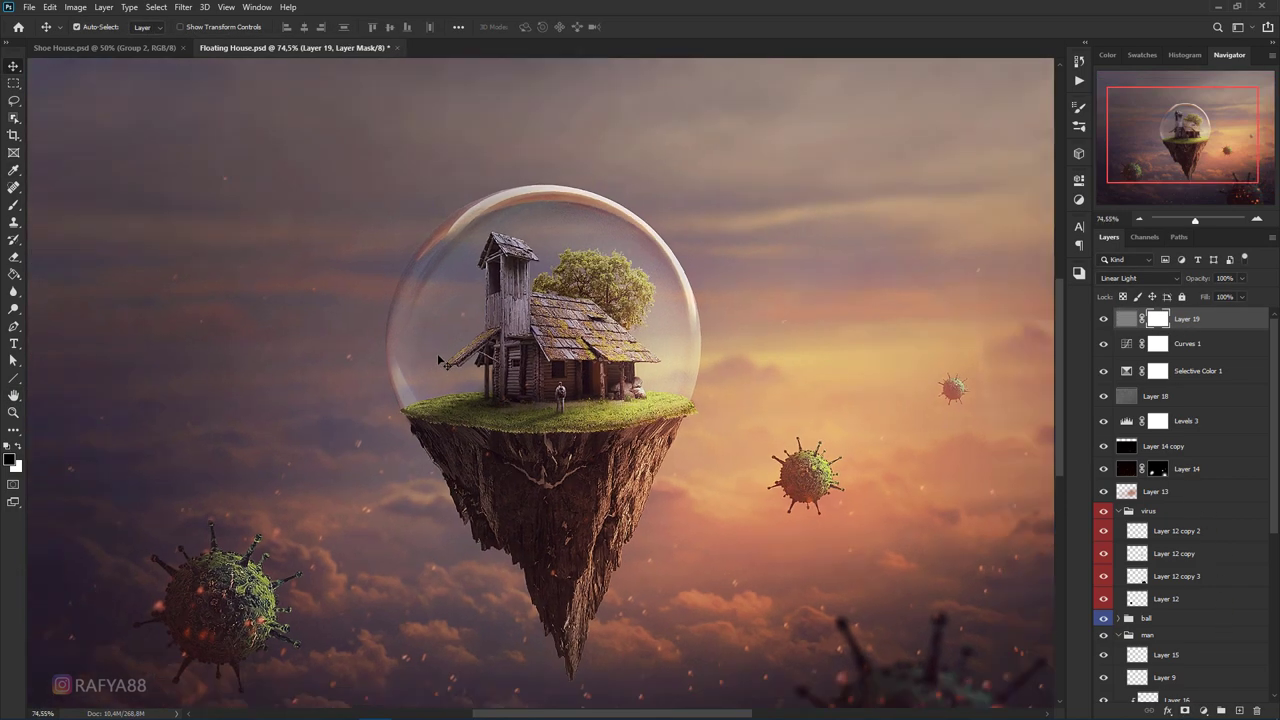
pyautogui.scroll(-2, 745, 582)
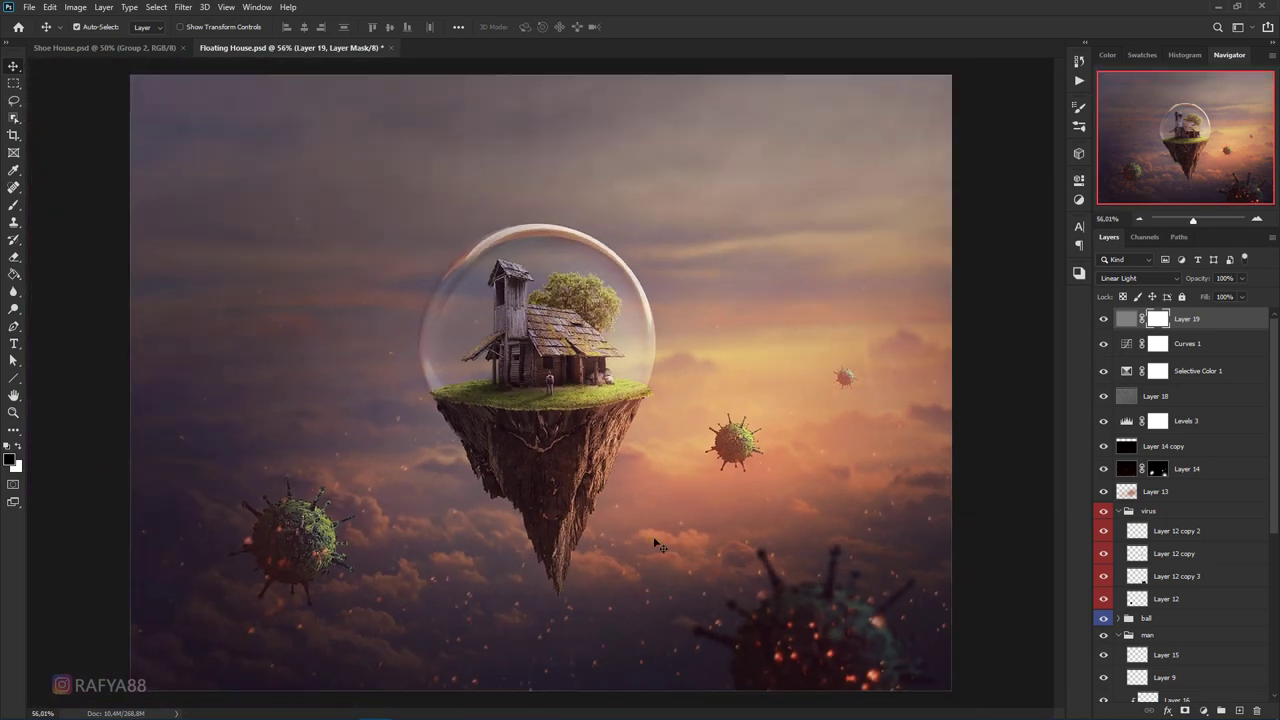
pyautogui.rightClick(14, 205)
pyautogui.click(55, 206)
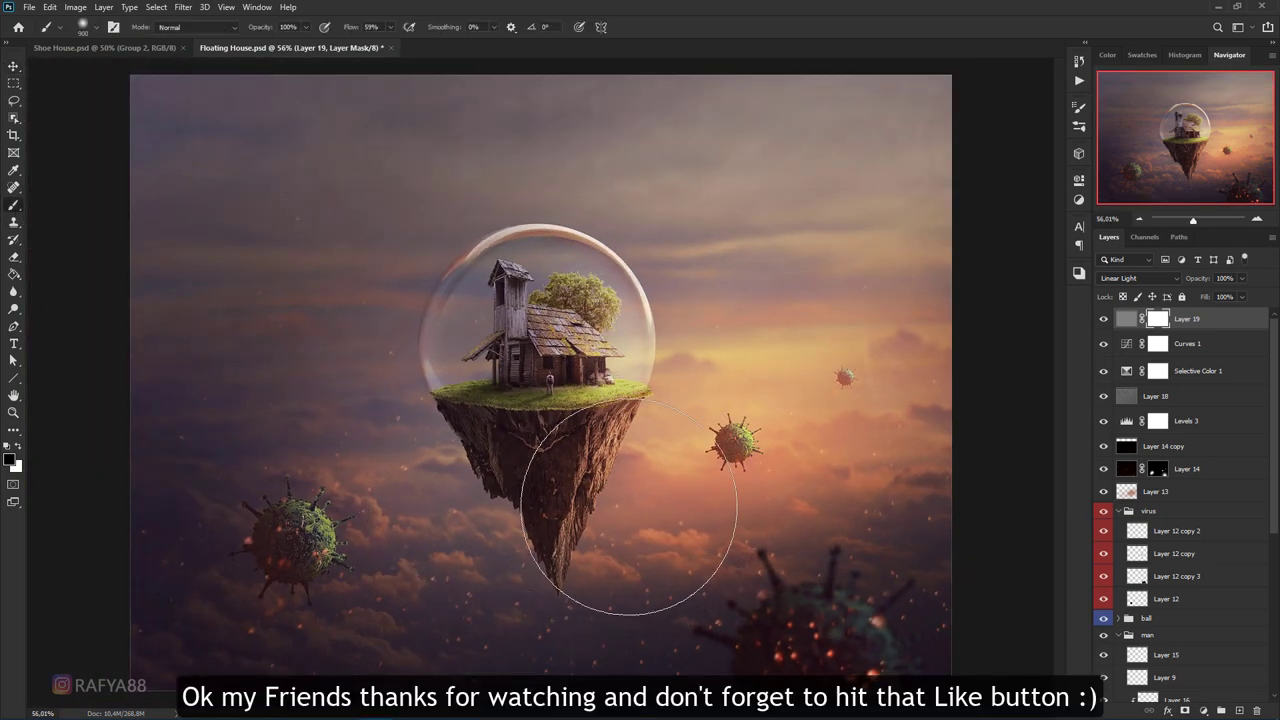
pyautogui.scroll(-1, 650, 520)
pyautogui.moveTo(791, 614)
pyautogui.mouseDown()
pyautogui.moveTo(500, 580)
pyautogui.moveTo(480, 595)
pyautogui.moveTo(308, 539)
pyautogui.moveTo(194, 543)
pyautogui.mouseUp()
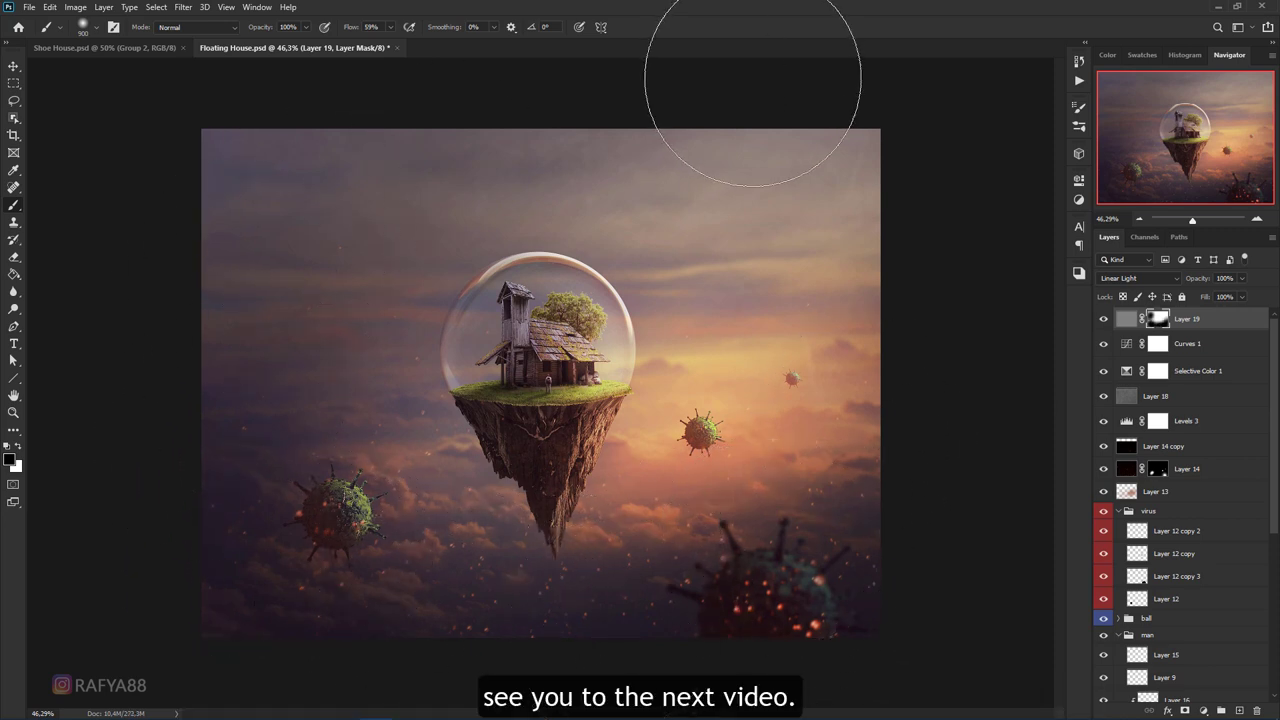
pyautogui.scroll(3, 400, 190)
pyautogui.scroll(2, 457, 228)
pyautogui.scroll(2, 614, 228)
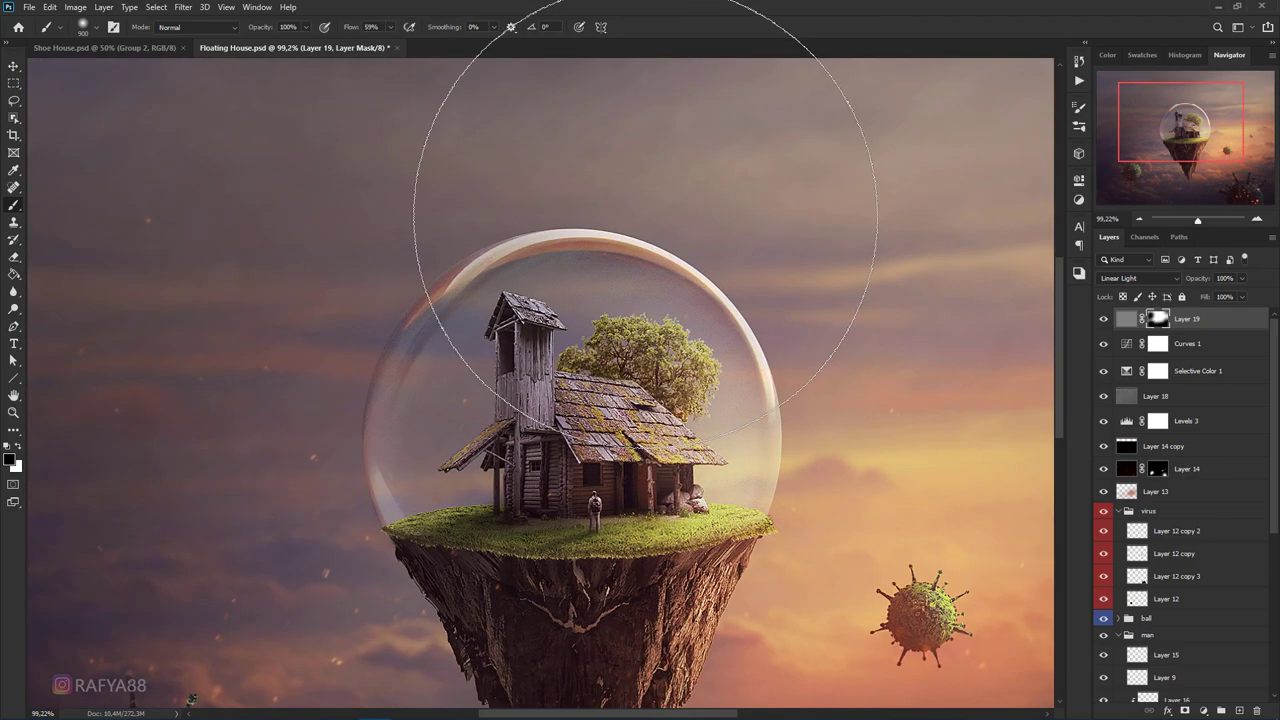
# Target Layer 19's pixels and set its opacity to 85%
pyautogui.hotkey('ctrl', '2')
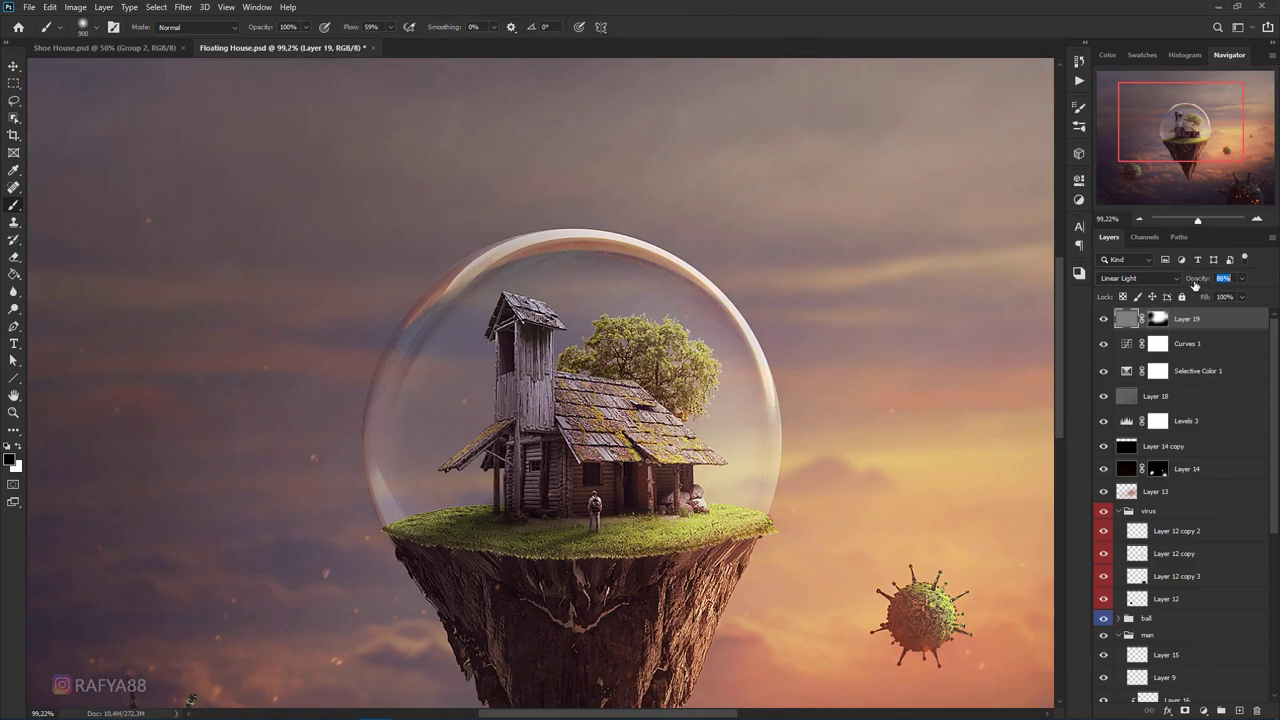
pyautogui.write('85')
pyautogui.press('Return')
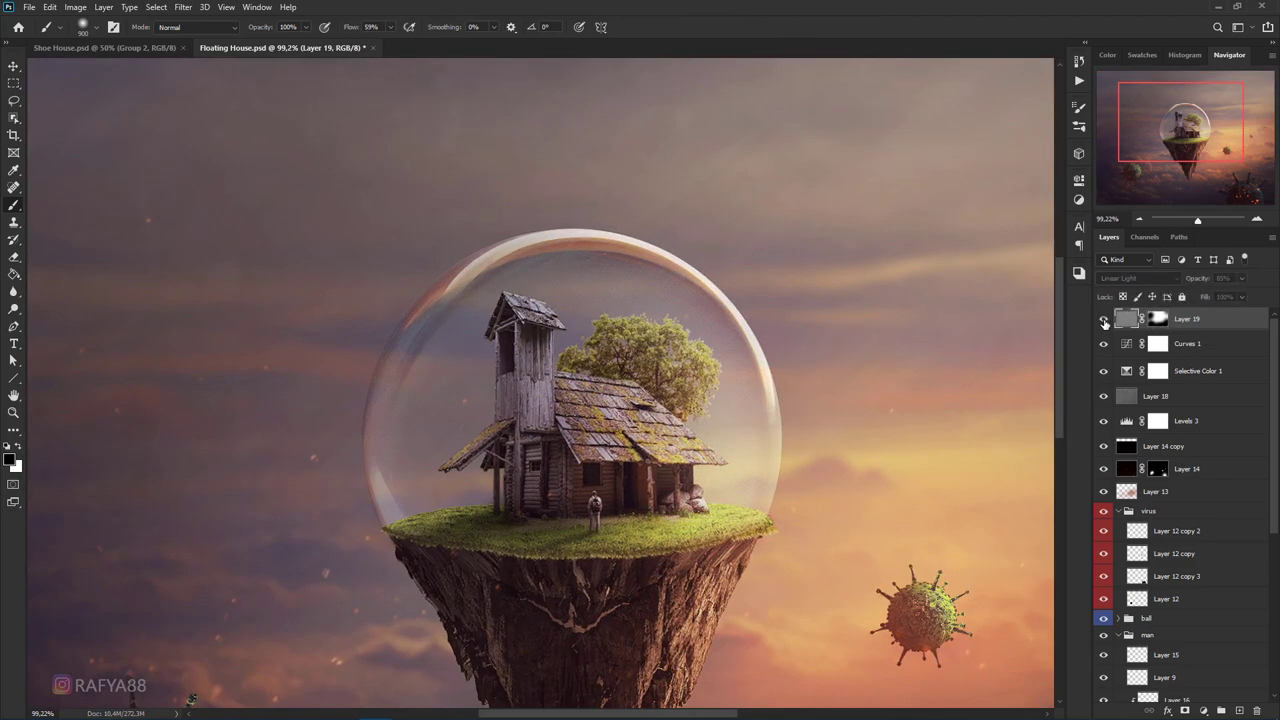
pyautogui.scroll(-2, 855, 300)
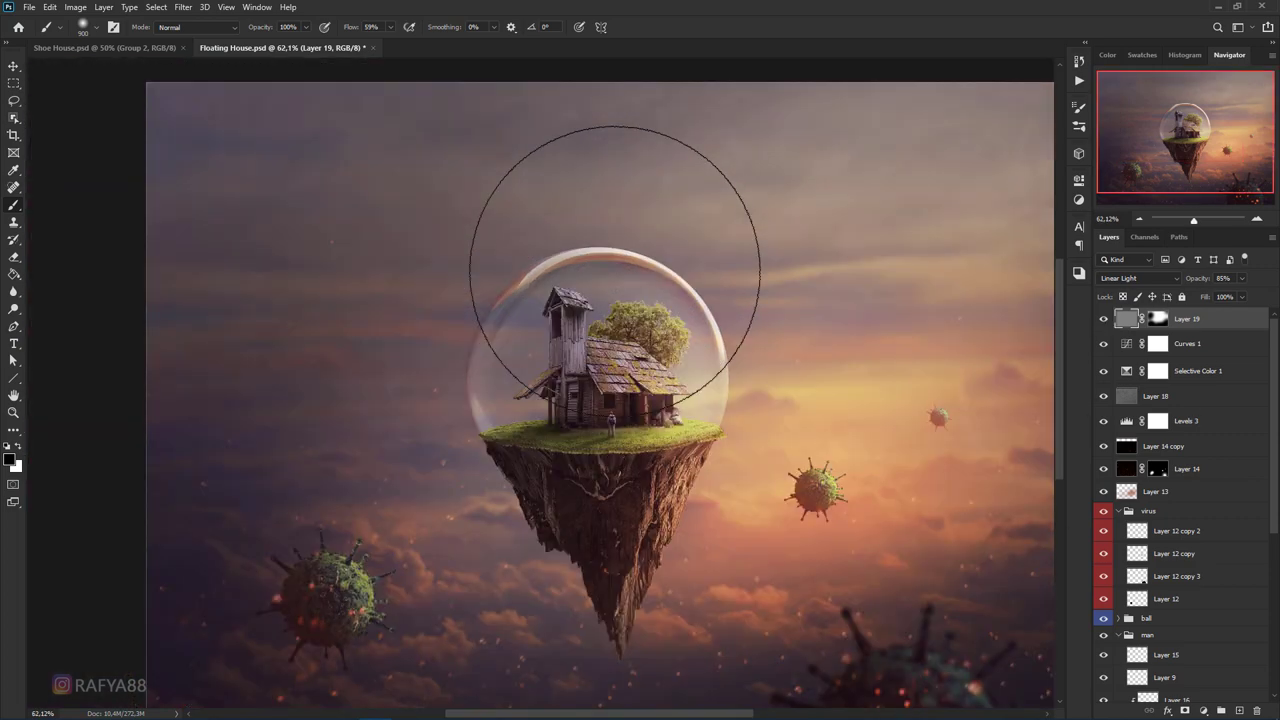
pyautogui.scroll(-1, 700, 312)
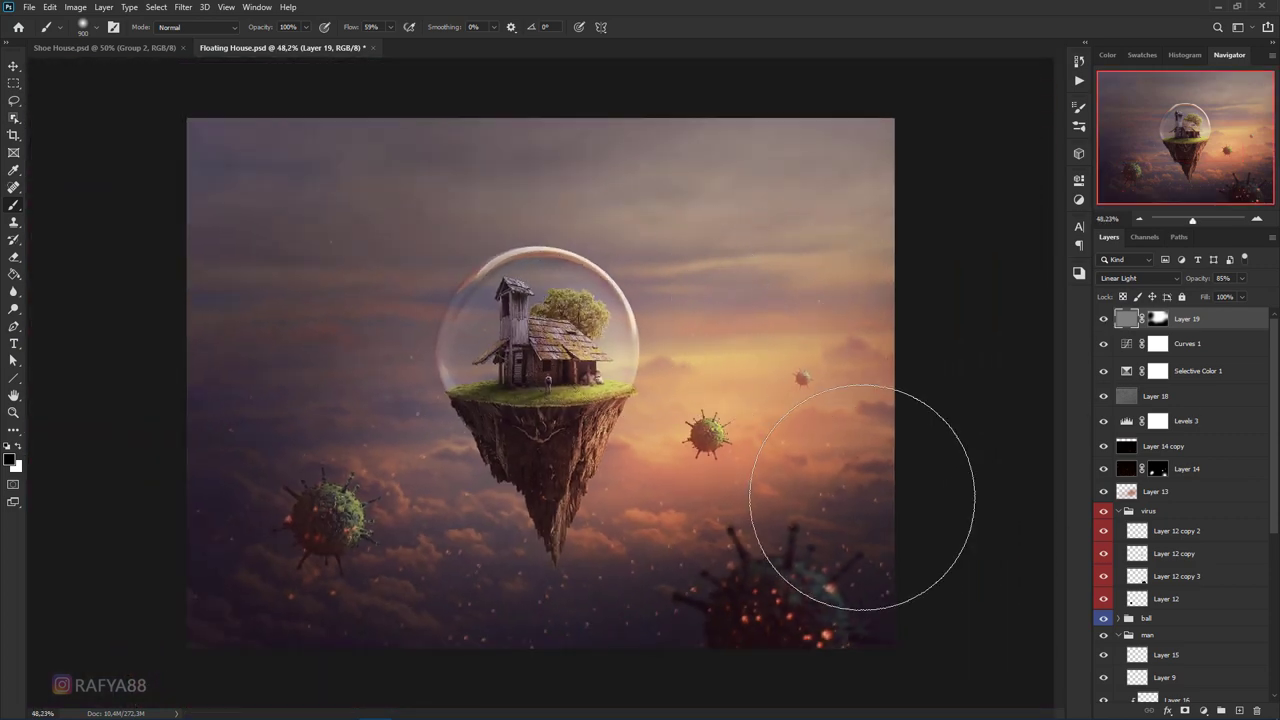
pyautogui.press('v')
pyautogui.scroll(-1, 730, 438)
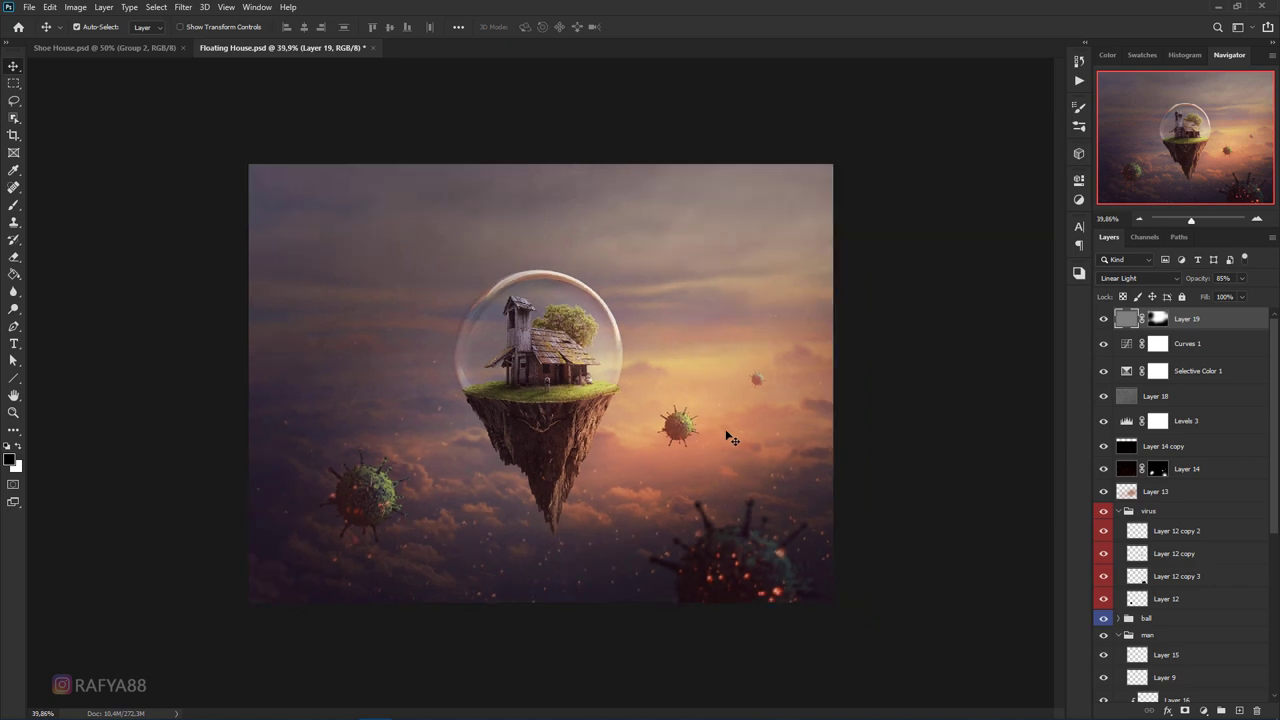
pyautogui.scroll(-1, 800, 455)
pyautogui.scroll(-1, 803, 458)
pyautogui.scroll(2, 803, 458)
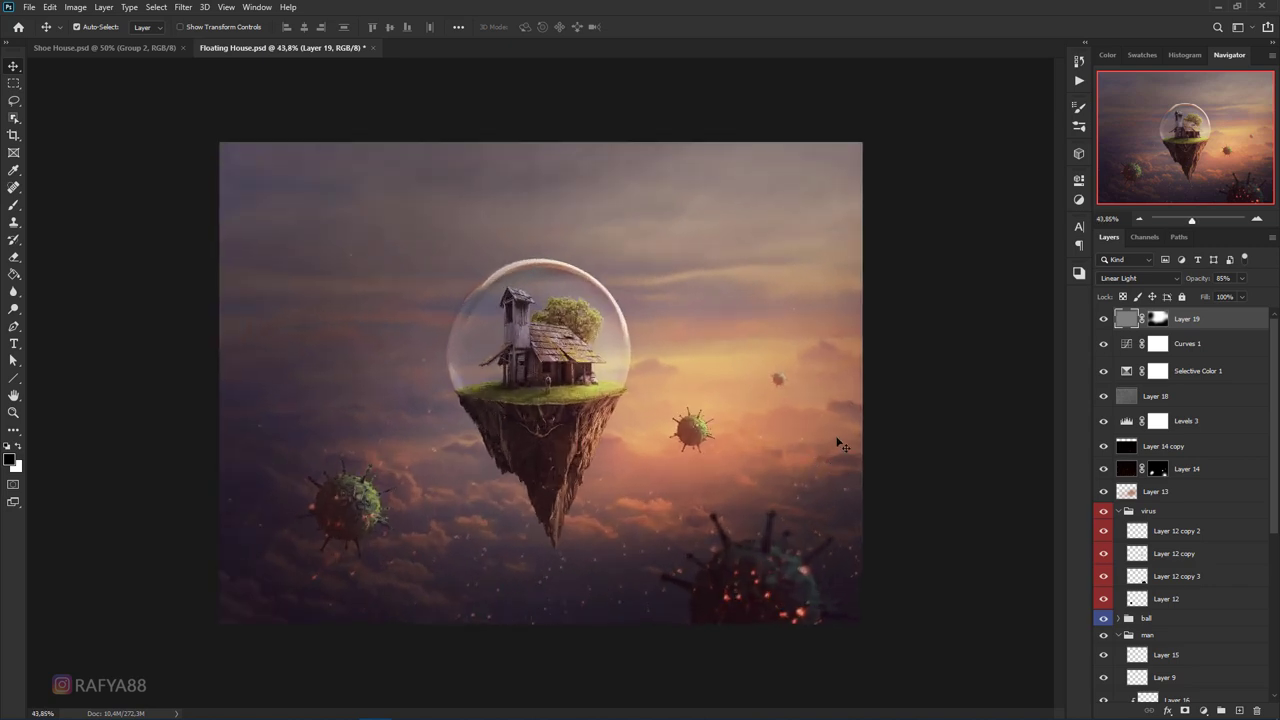
pyautogui.scroll(-2, 836, 448)
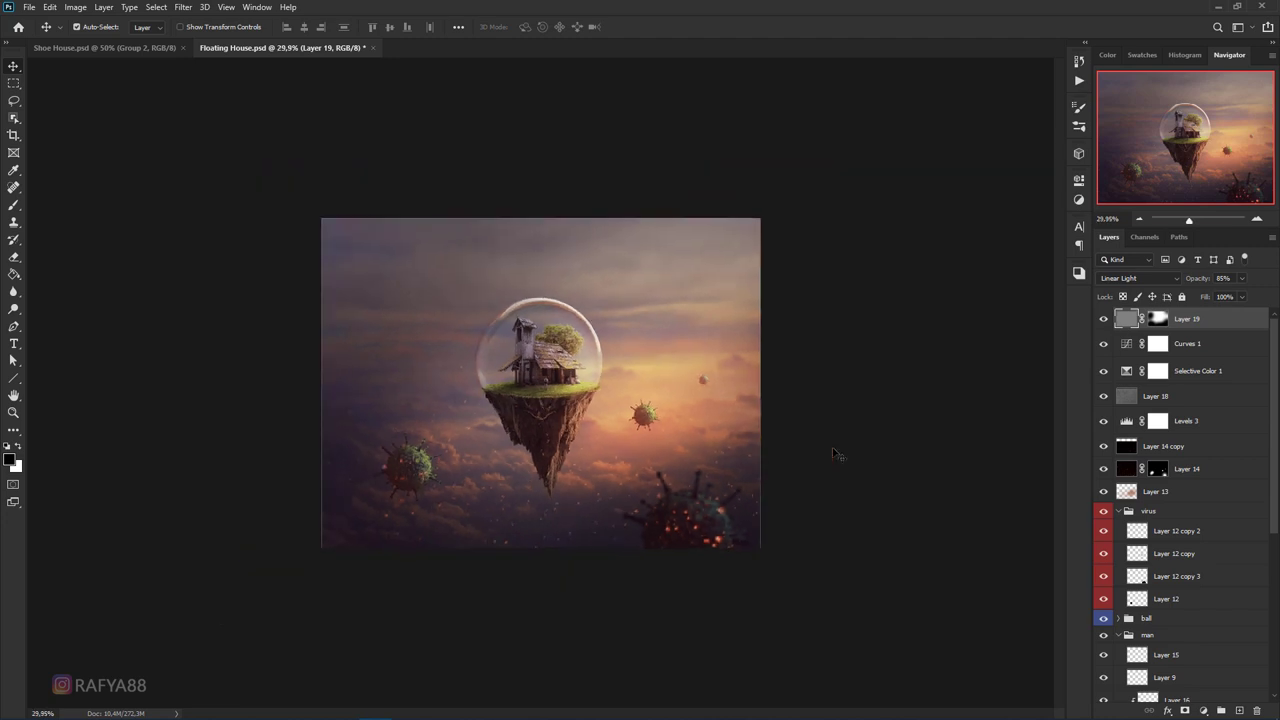
pyautogui.scroll(1, 840, 448)
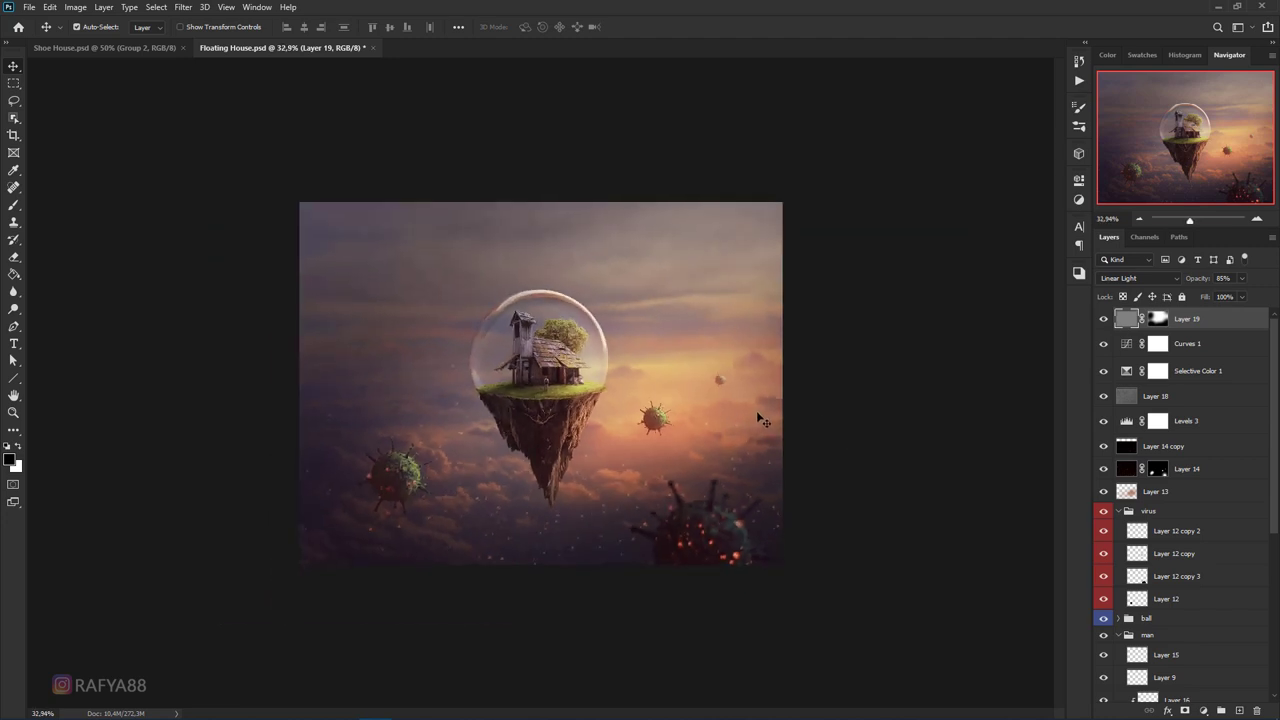